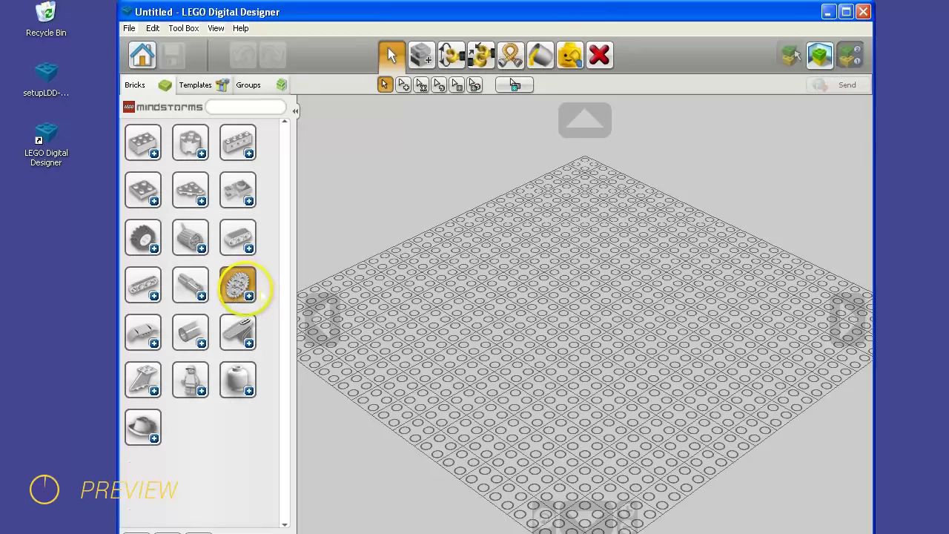
- Place a double conical wheel gear on the baseplate
{"action": "left_click", "coordinate": [240, 282]}
{"action": "left_click", "coordinate": [283, 330]}
{"action": "left_click", "coordinate": [241, 328]}
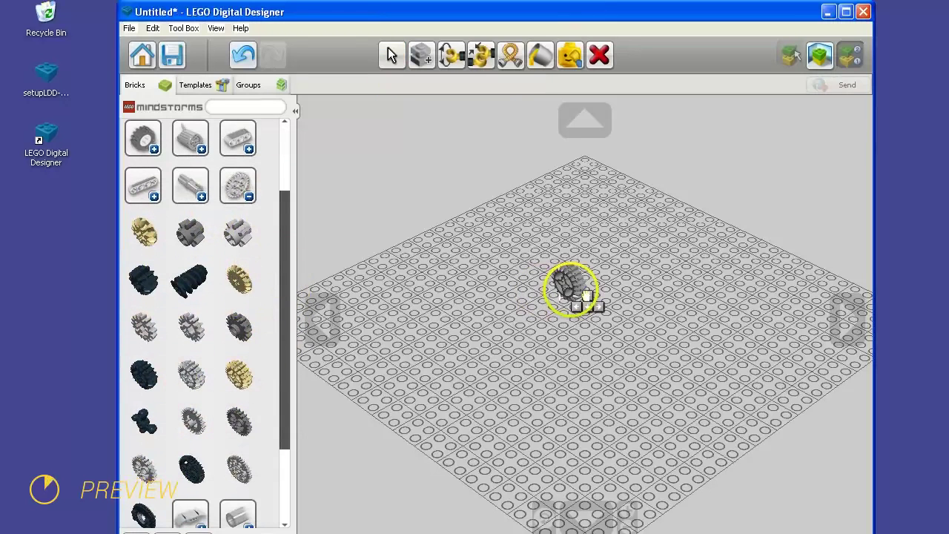
{"action": "left_click", "coordinate": [568, 286]}
- Push a black 4M cross axle through the placed gear
{"action": "left_click", "coordinate": [195, 192]}
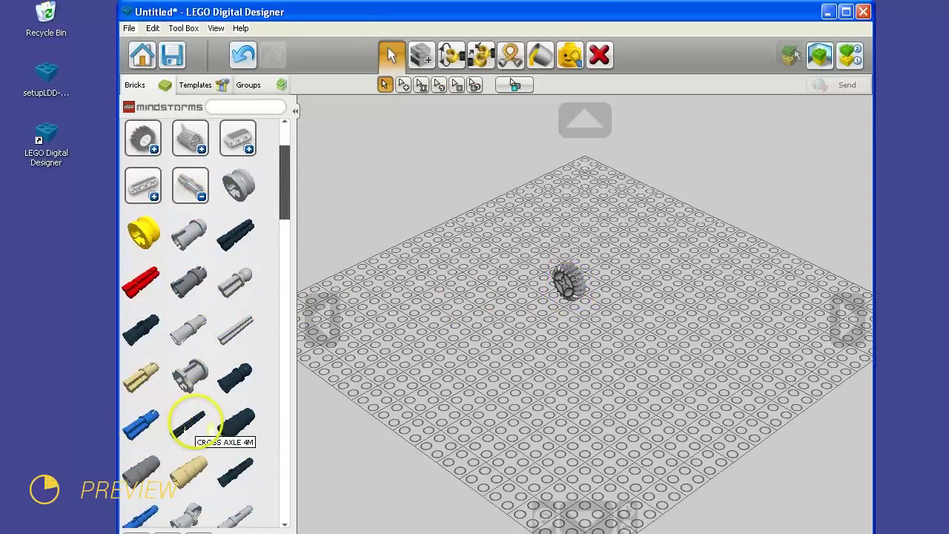
{"action": "left_click", "coordinate": [191, 419]}
{"action": "left_click", "coordinate": [566, 289]}
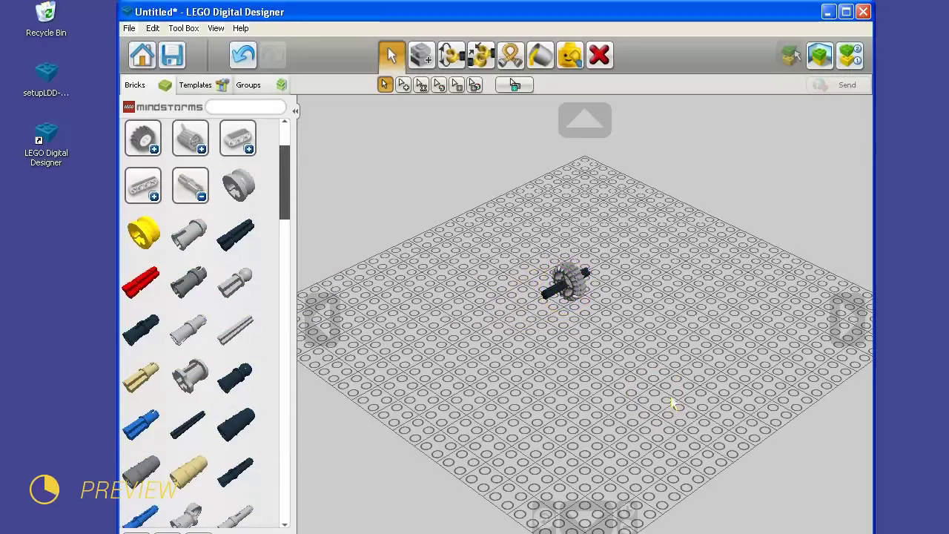
- Step through the model's building guide, then return to Build mode
{"action": "left_click", "coordinate": [859, 55]}
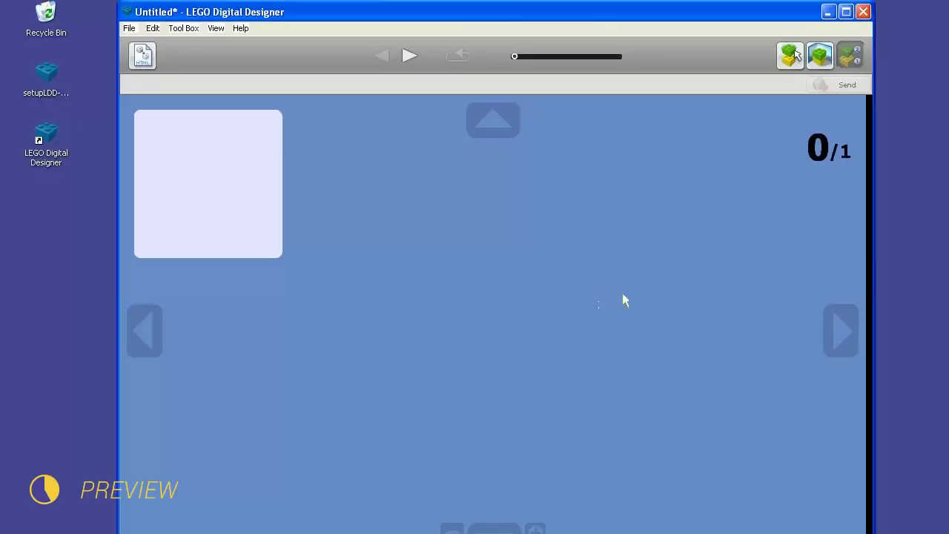
{"action": "left_click", "coordinate": [410, 57]}
{"action": "left_click", "coordinate": [791, 55]}
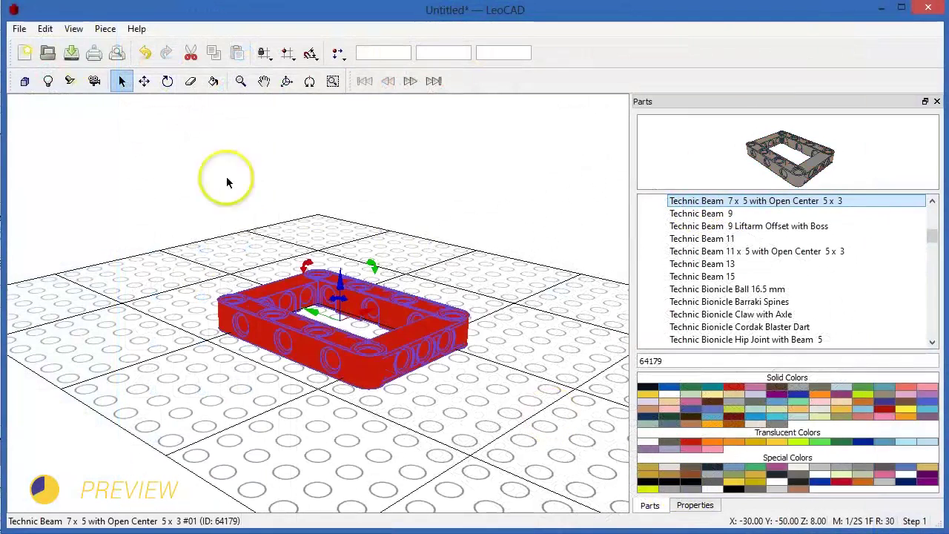
- Search the Parts list for part 6558 instead of 64179
{"action": "left_click", "coordinate": [121, 81]}
{"action": "double_click", "coordinate": [650, 361]}
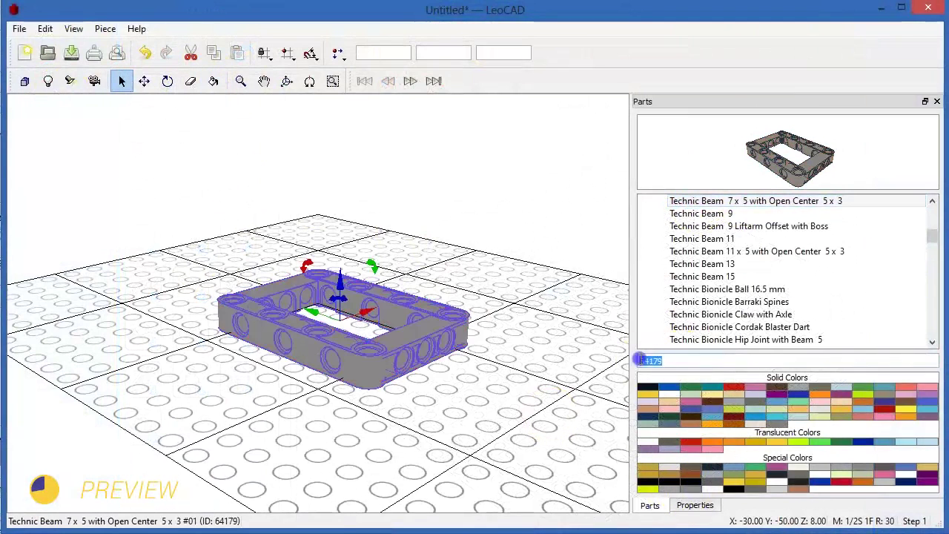
{"action": "type", "text": "6558"}
- Place the long friction pin upright on the beam's corner hole
{"action": "left_click_drag", "start_coordinate": [745, 339], "coordinate": [481, 273]}
{"action": "left_click_drag", "start_coordinate": [448, 222], "coordinate": [463, 263]}
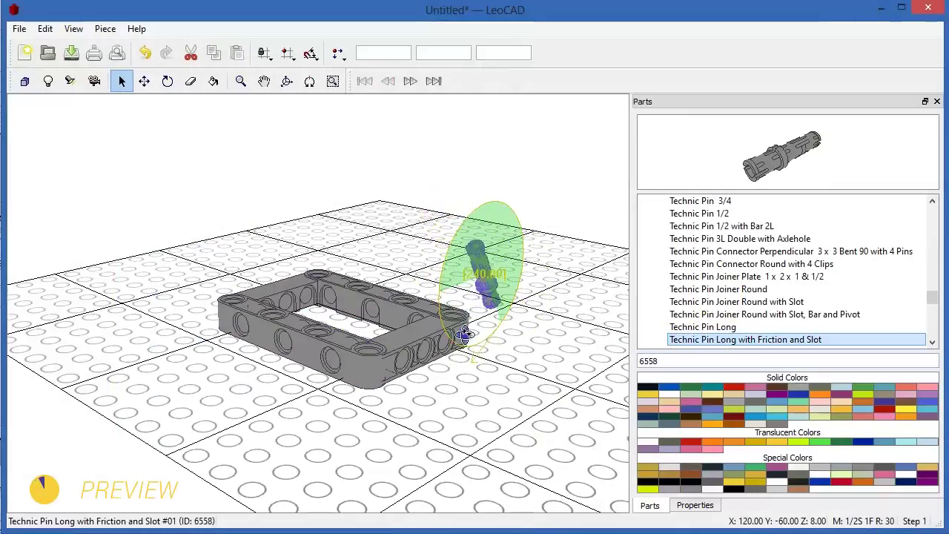
{"action": "left_click_drag", "start_coordinate": [457, 343], "coordinate": [372, 363]}
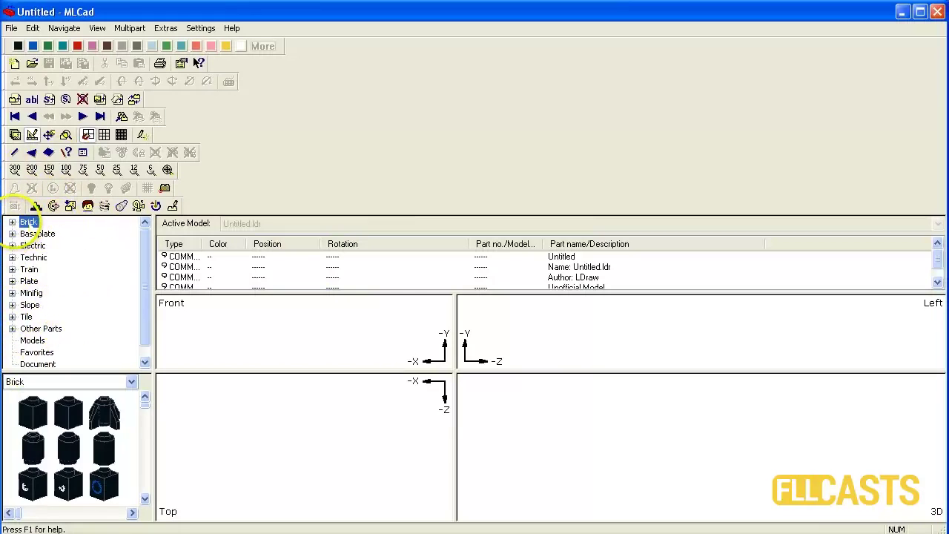
- Browse the Brick category, then start a part search for number 64179
{"action": "double_click", "coordinate": [30, 222]}
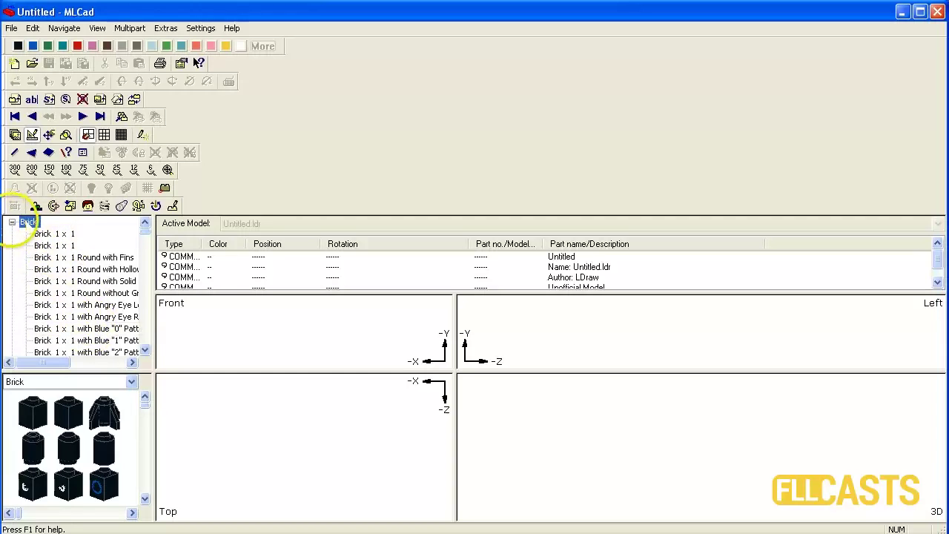
{"action": "left_click", "coordinate": [12, 222]}
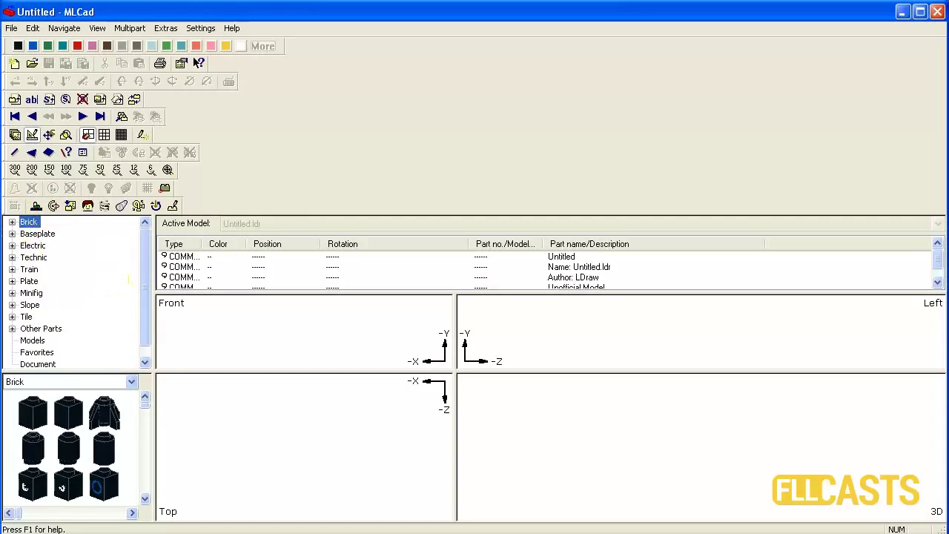
{"action": "key", "text": "ctrl+f"}
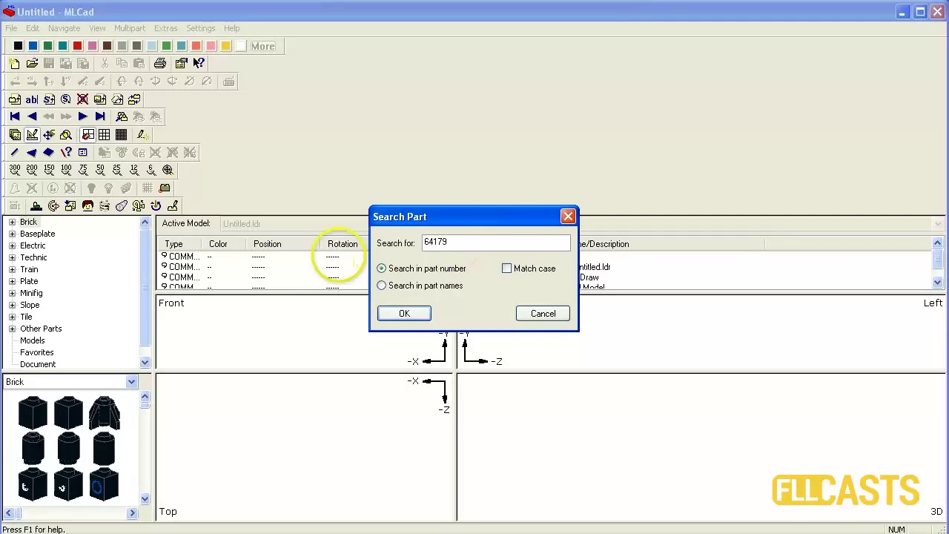
- Add the Technic Beam 7 x 5 Open Center (64179) to the Top view, then search for 6558
{"action": "left_click", "coordinate": [405, 313]}
{"action": "left_click_drag", "start_coordinate": [33, 410], "coordinate": [305, 454]}
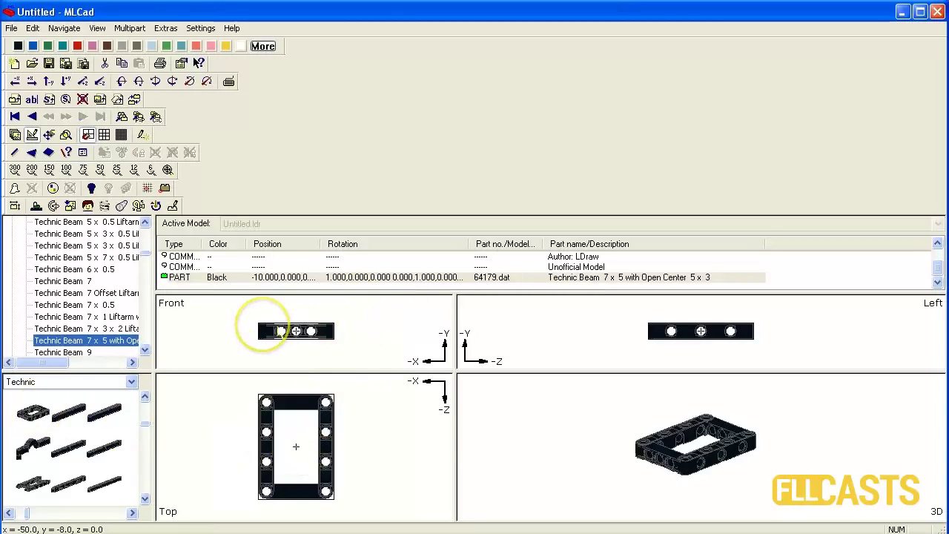
{"action": "key", "text": "ctrl+f"}
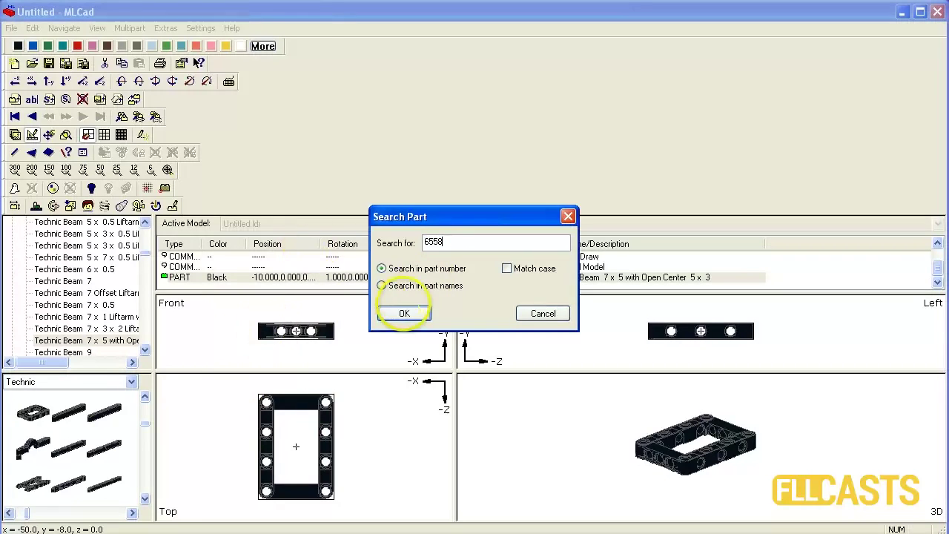
- Find part 6558 and drop the Technic Pin Long with Friction beside the beam
{"action": "left_click", "coordinate": [405, 313]}
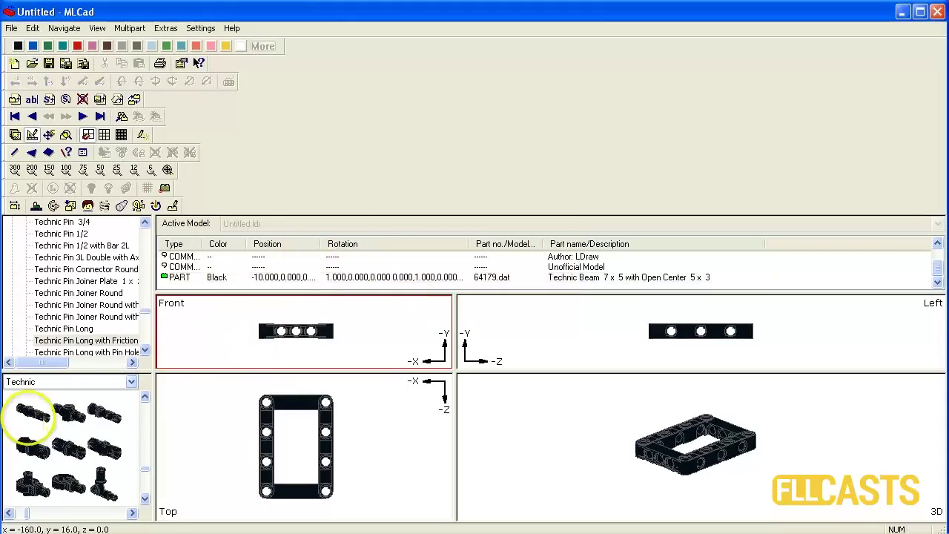
{"action": "left_click_drag", "start_coordinate": [45, 418], "coordinate": [218, 427]}
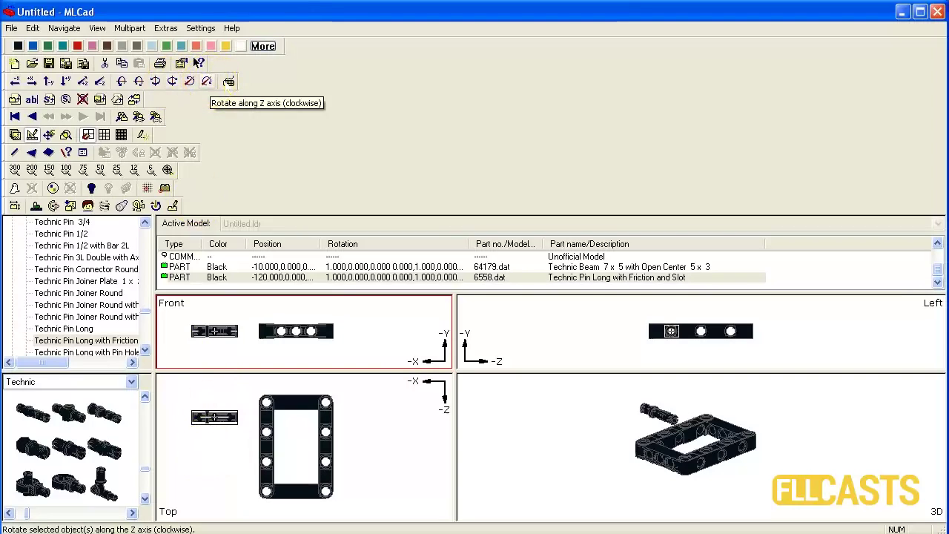
- Turn the long pin upright about Z and seat it in the corner hole at -48, -20
{"action": "left_click", "coordinate": [207, 80]}
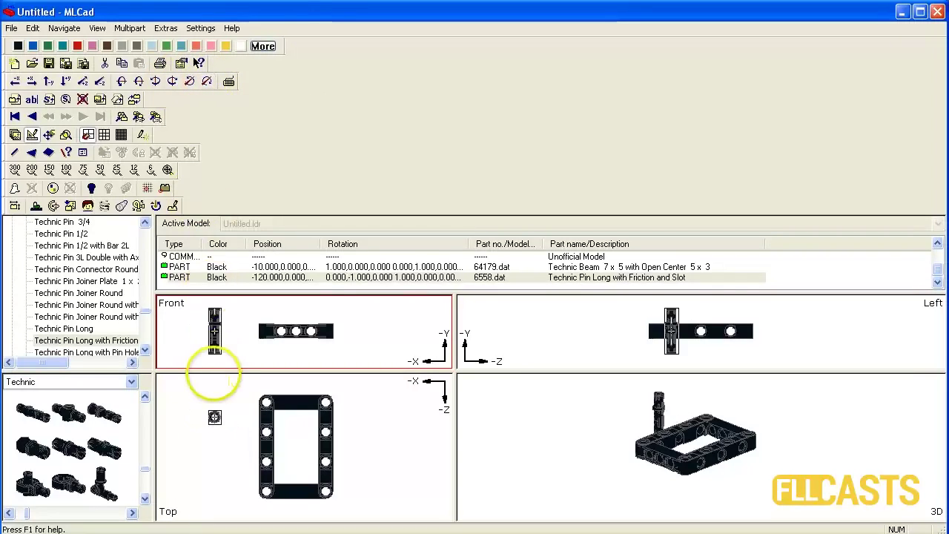
{"action": "left_click_drag", "start_coordinate": [214, 330], "coordinate": [264, 320]}
{"action": "left_click", "coordinate": [262, 418]}
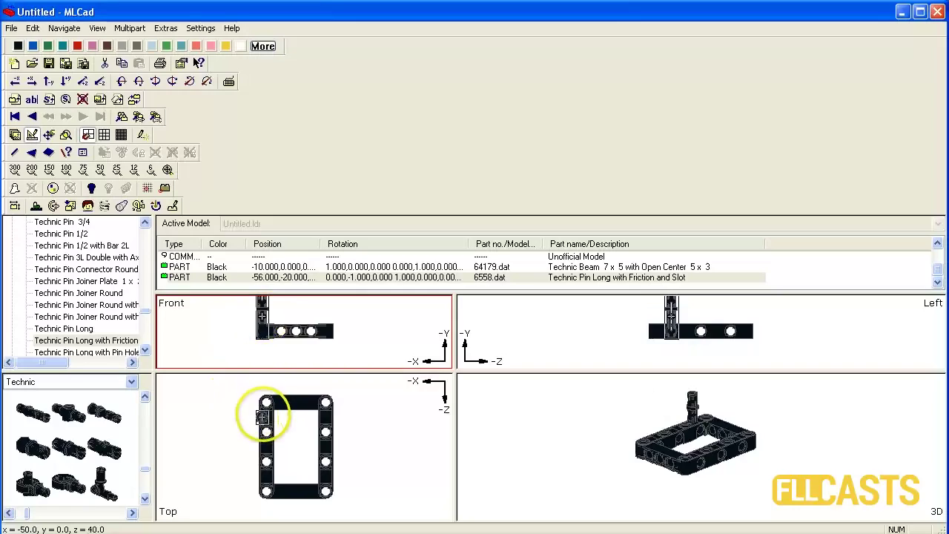
{"action": "left_click_drag", "start_coordinate": [262, 417], "coordinate": [262, 401]}
{"action": "left_click_drag", "start_coordinate": [671, 319], "coordinate": [655, 315]}
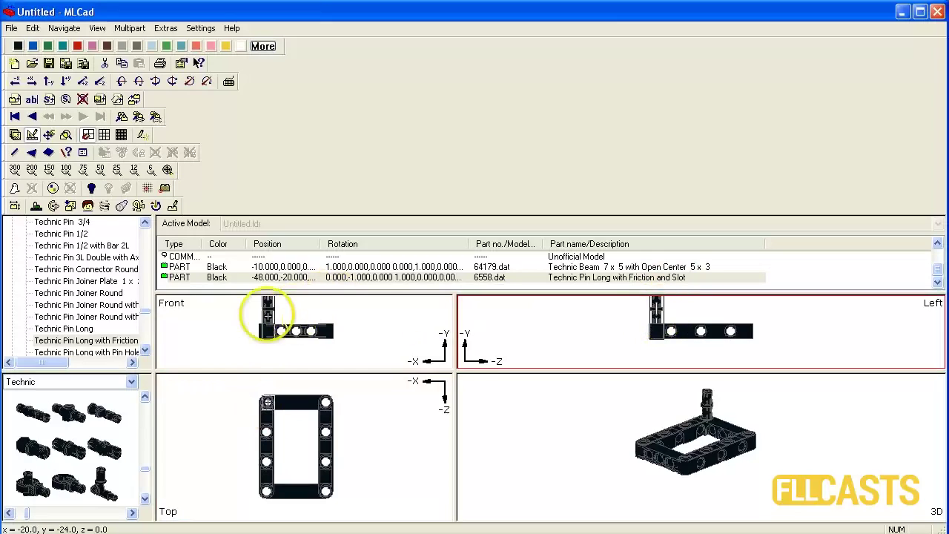
{"action": "left_click", "coordinate": [267, 316]}
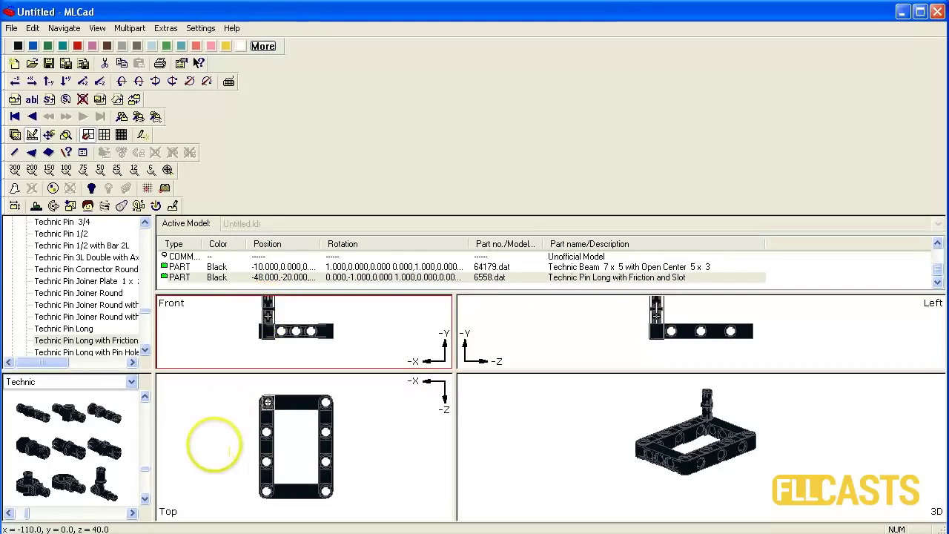
- Add three more long friction pins into the beam's other corner holes
{"action": "left_click", "coordinate": [34, 414]}
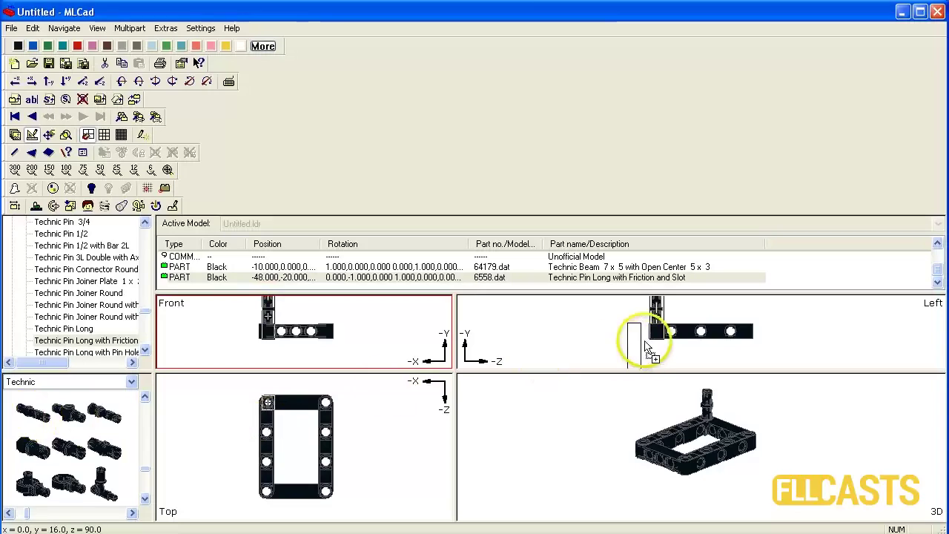
{"action": "left_click_drag", "start_coordinate": [754, 319], "coordinate": [746, 319]}
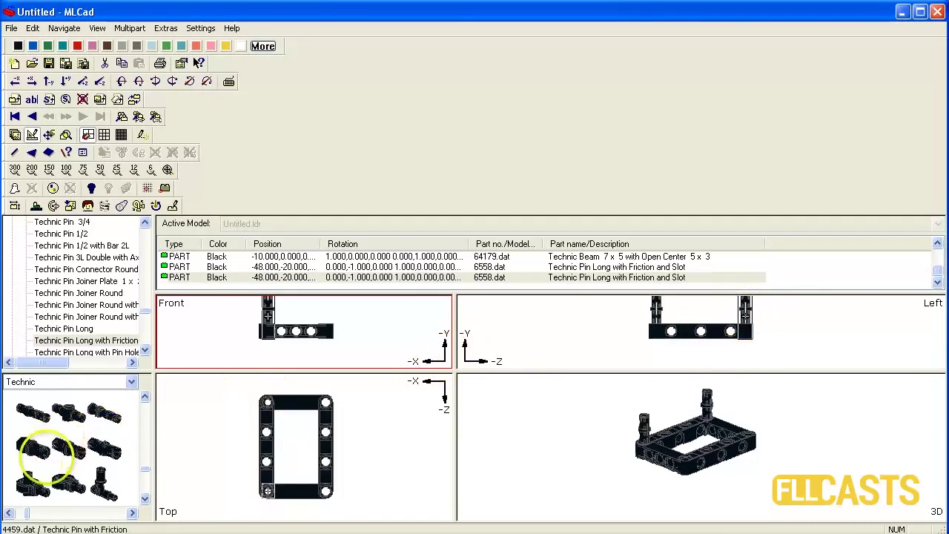
{"action": "left_click_drag", "start_coordinate": [30, 409], "coordinate": [327, 321]}
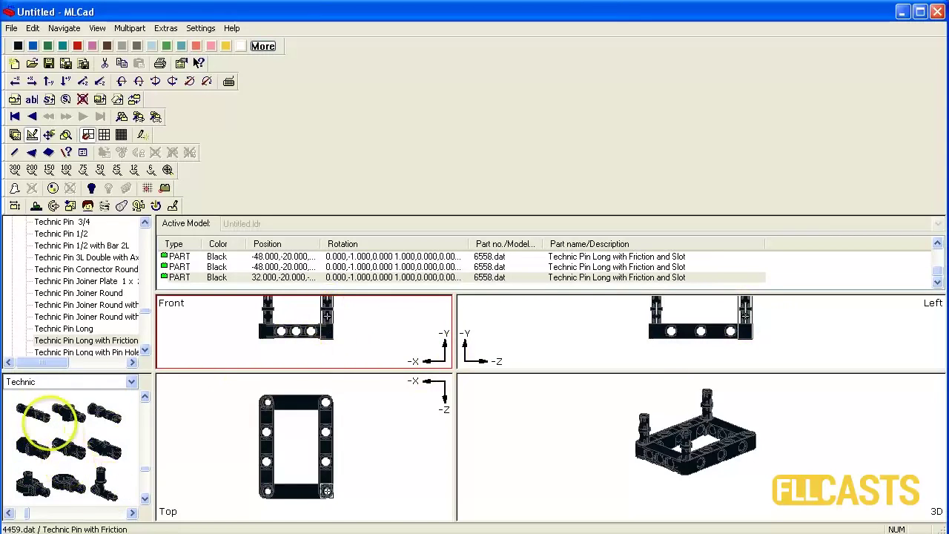
{"action": "left_click_drag", "start_coordinate": [29, 402], "coordinate": [327, 404]}
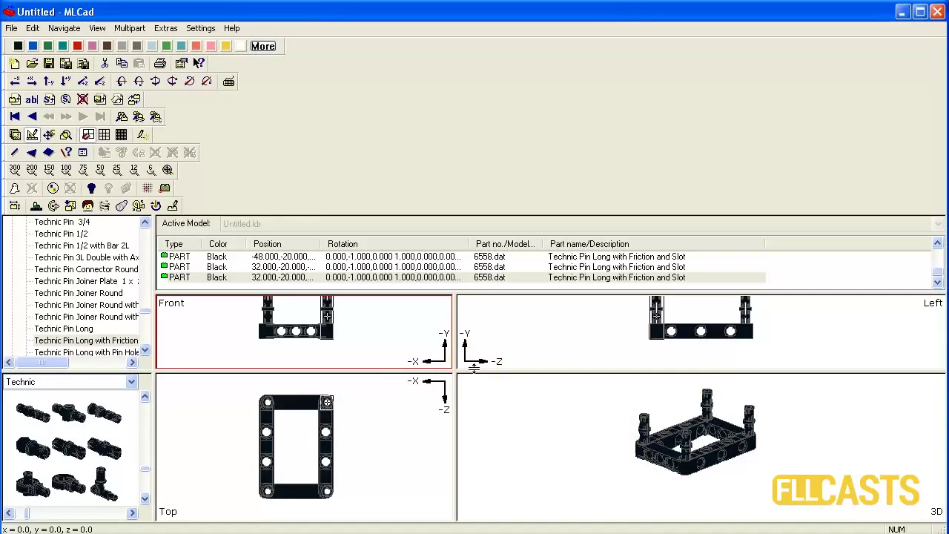
- Search part 48989 and drop the Technic Cross Block 1 x 3 beside the beam at x = -120
{"action": "key", "text": "ctrl+f"}
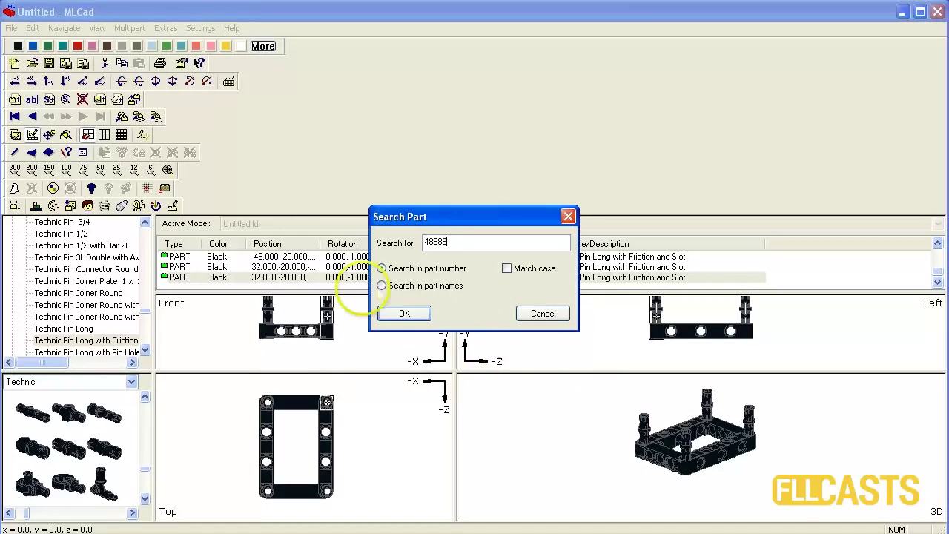
{"action": "left_click", "coordinate": [404, 313]}
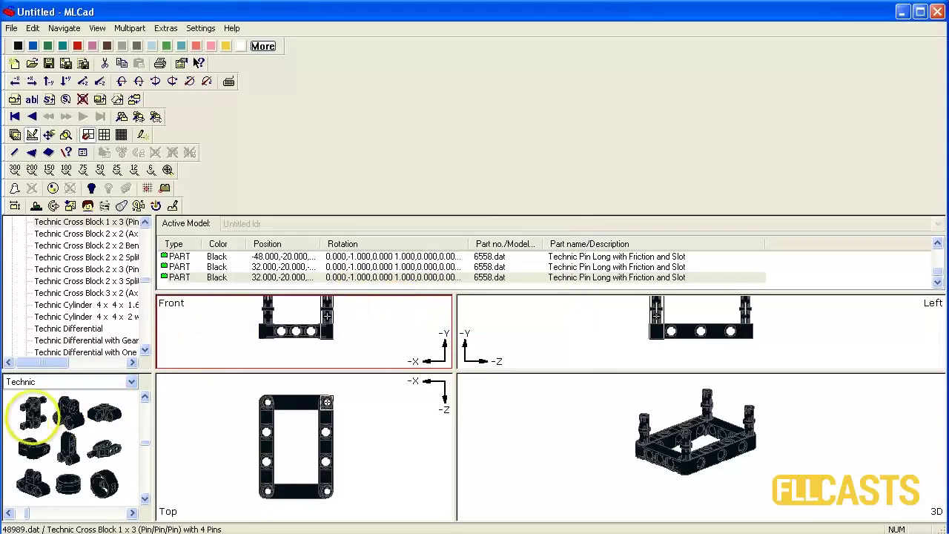
{"action": "left_click_drag", "start_coordinate": [30, 408], "coordinate": [219, 429]}
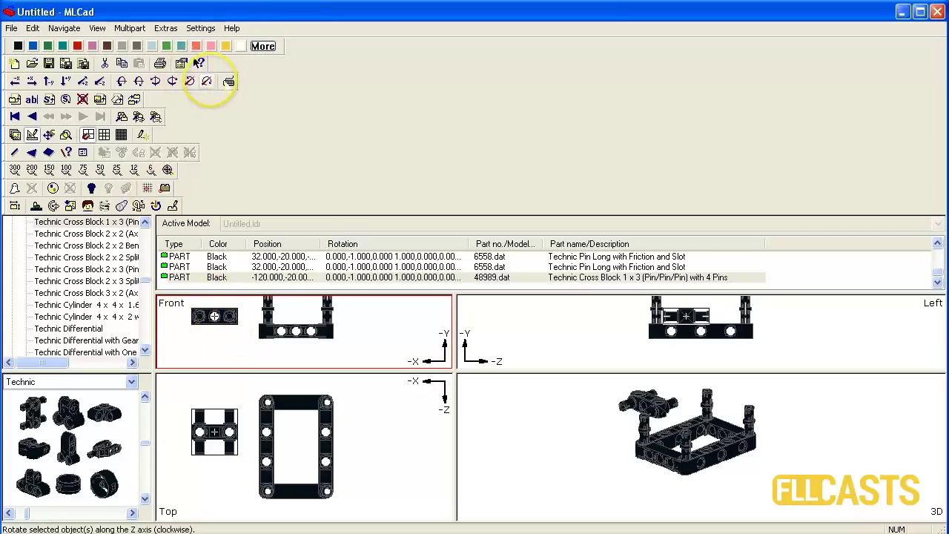
- Rotate the cross block onto the beam at X -50 and add a second block at X 30
{"action": "left_click", "coordinate": [207, 81]}
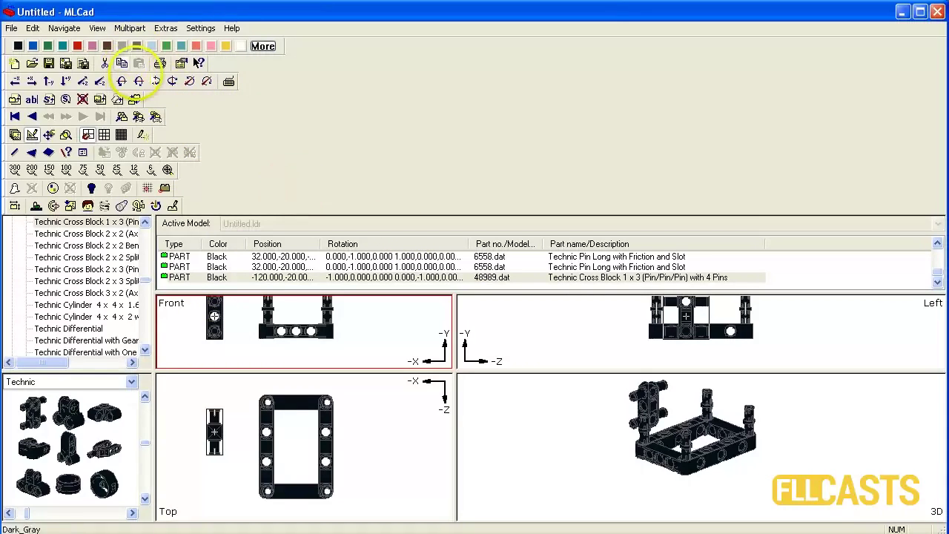
{"action": "left_click", "coordinate": [138, 81]}
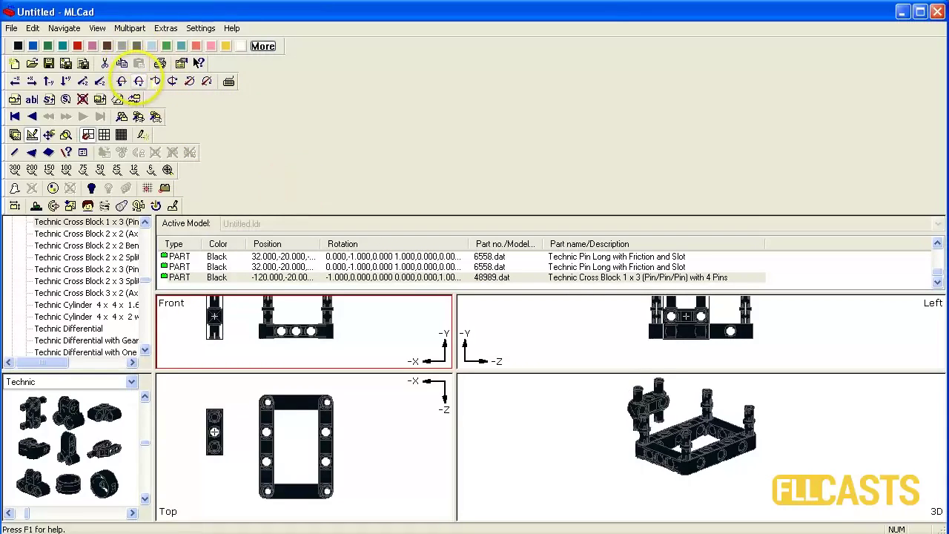
{"action": "left_click", "coordinate": [215, 432]}
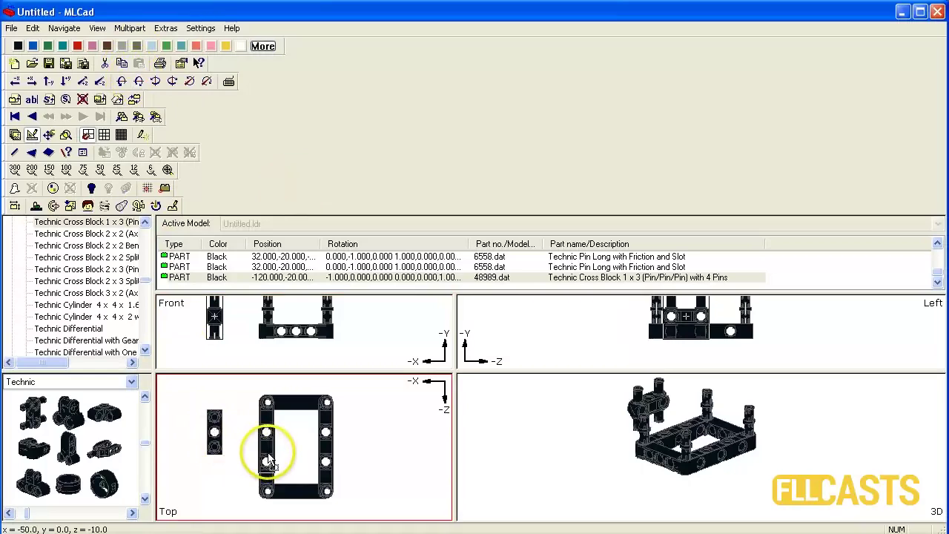
{"action": "left_click_drag", "start_coordinate": [268, 460], "coordinate": [268, 458]}
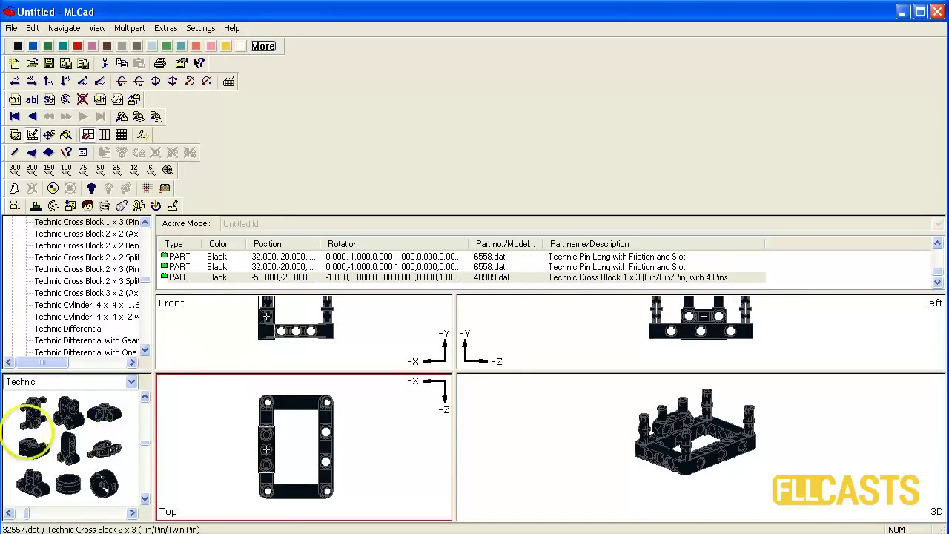
{"action": "left_click_drag", "start_coordinate": [27, 391], "coordinate": [326, 449]}
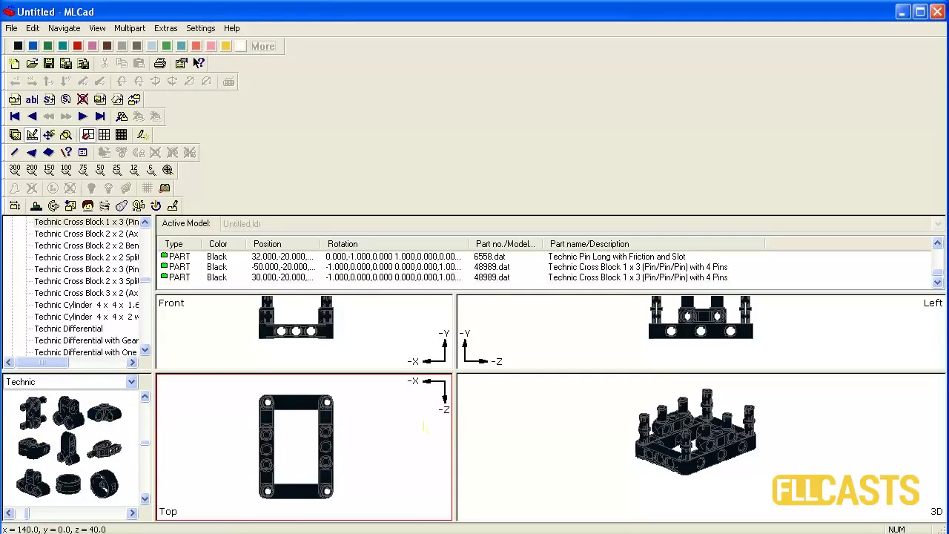
- Insert another 7 x 5 open-center beam, turn it flat with Z/Y rotations, and move it to x = -10
{"action": "key", "text": "ctrl+f"}
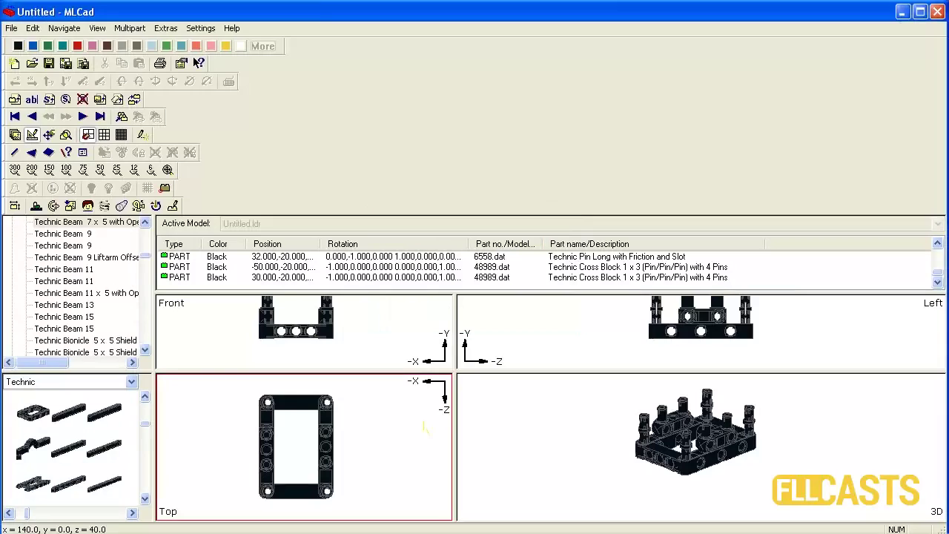
{"action": "left_click_drag", "start_coordinate": [30, 409], "coordinate": [211, 439]}
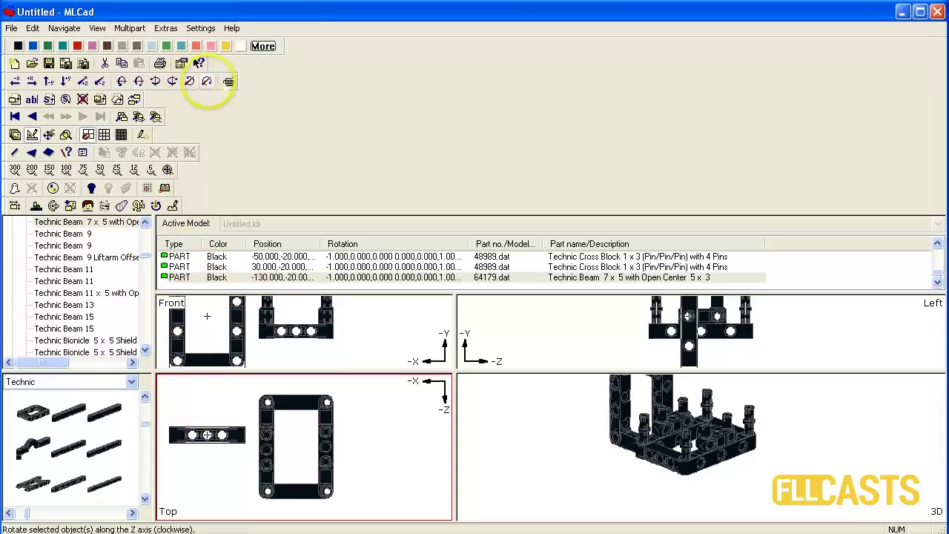
{"action": "left_click", "coordinate": [207, 81]}
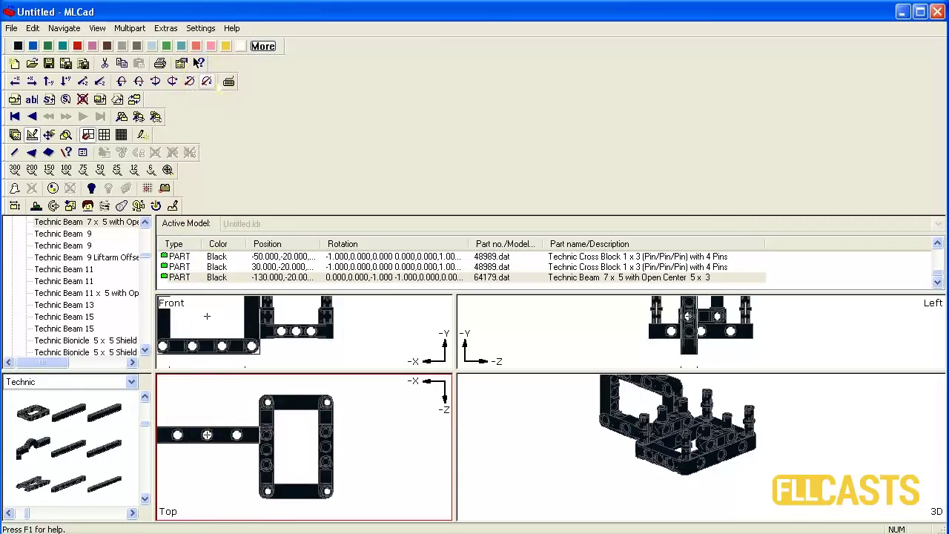
{"action": "left_click", "coordinate": [189, 81]}
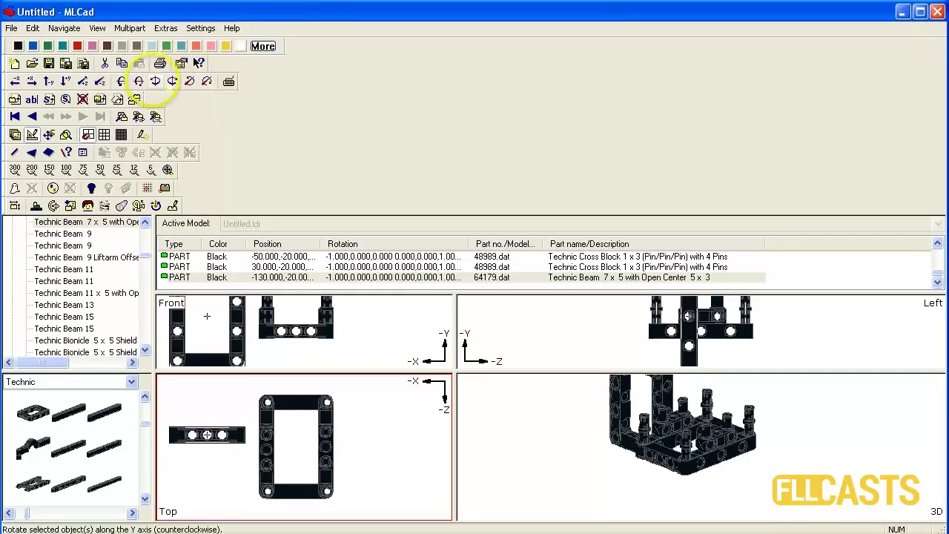
{"action": "left_click", "coordinate": [155, 80]}
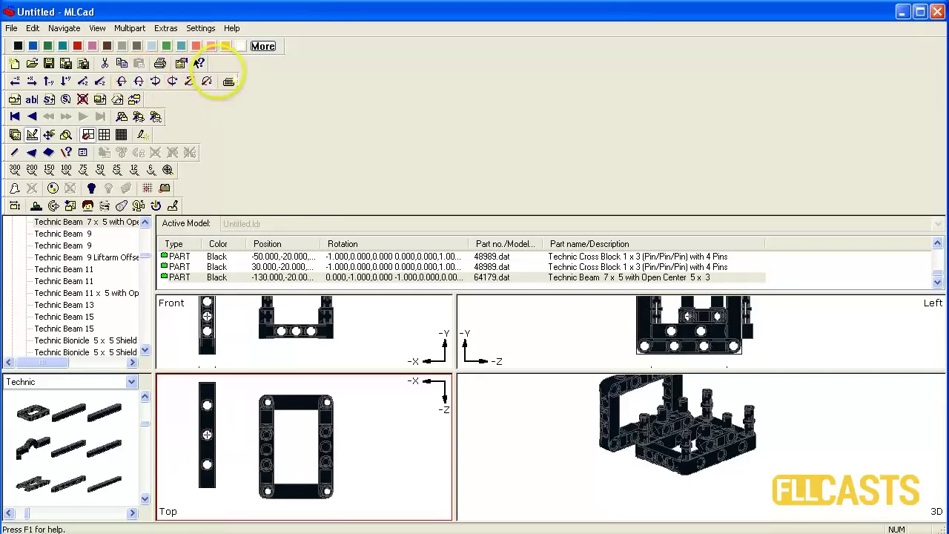
{"action": "left_click", "coordinate": [207, 81]}
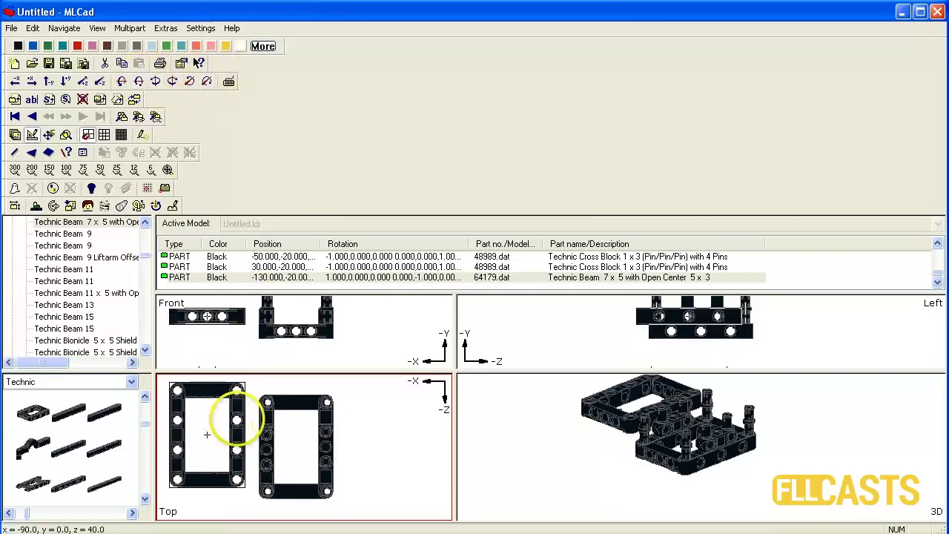
{"action": "left_click", "coordinate": [267, 436]}
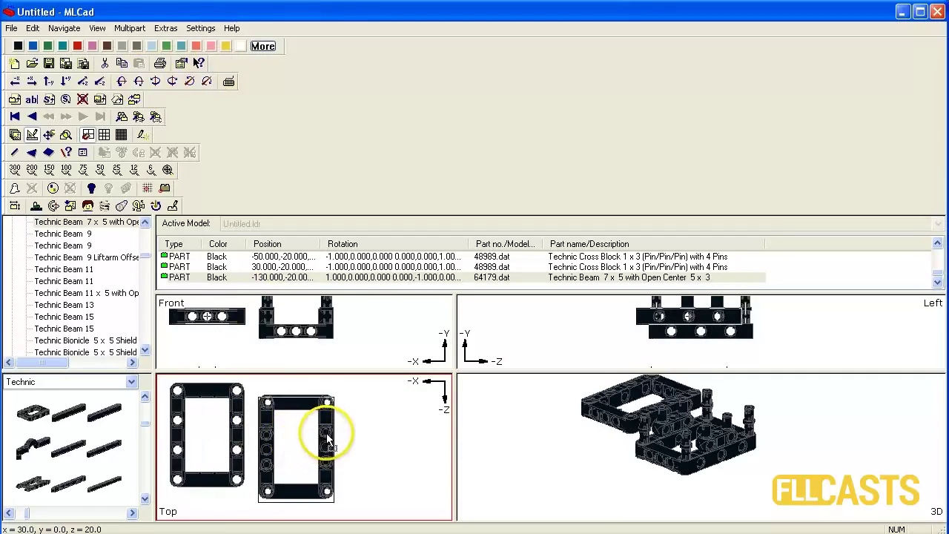
{"action": "left_click_drag", "start_coordinate": [327, 442], "coordinate": [329, 434]}
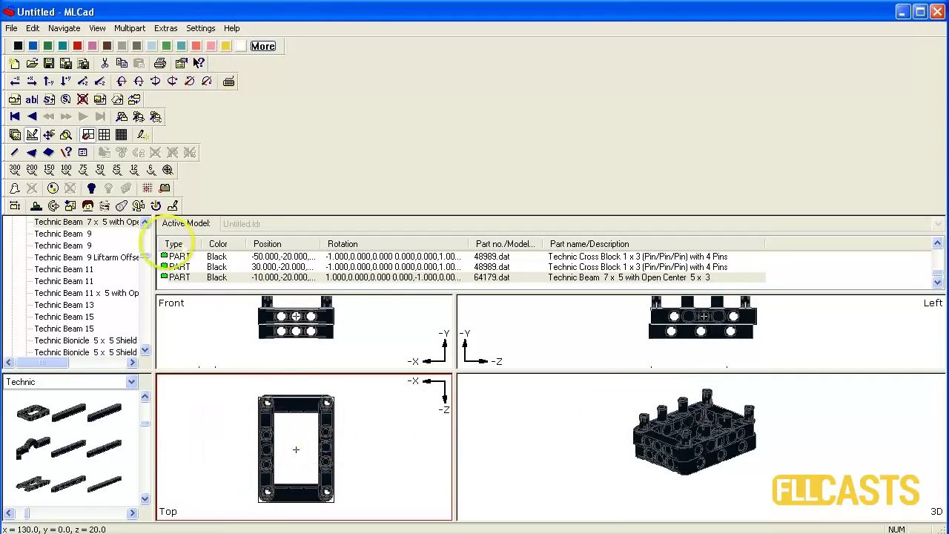
- Save the MLCad model on the Desktop under the file name My-first-model
{"action": "key", "text": "ctrl+s"}
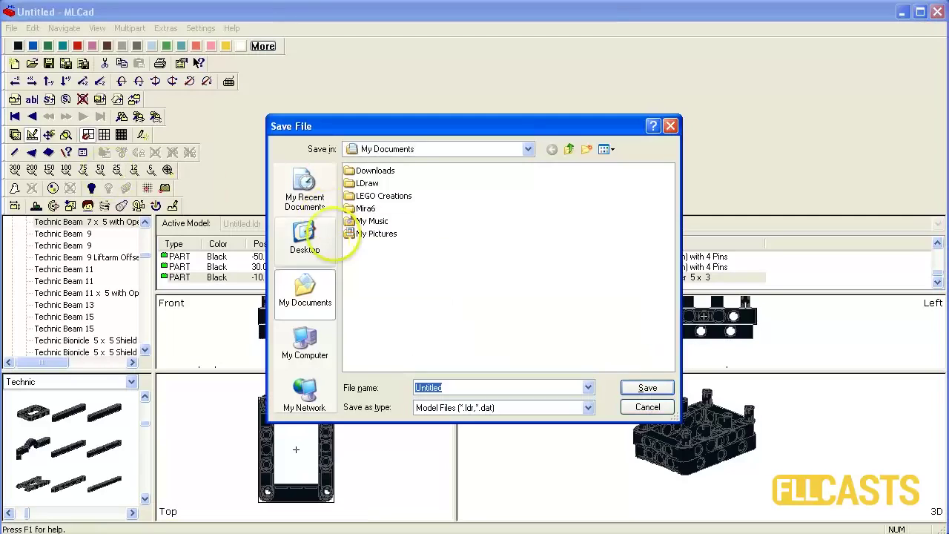
{"action": "left_click", "coordinate": [305, 236]}
{"action": "key", "text": "BackSpace"}
{"action": "type", "text": "My"}
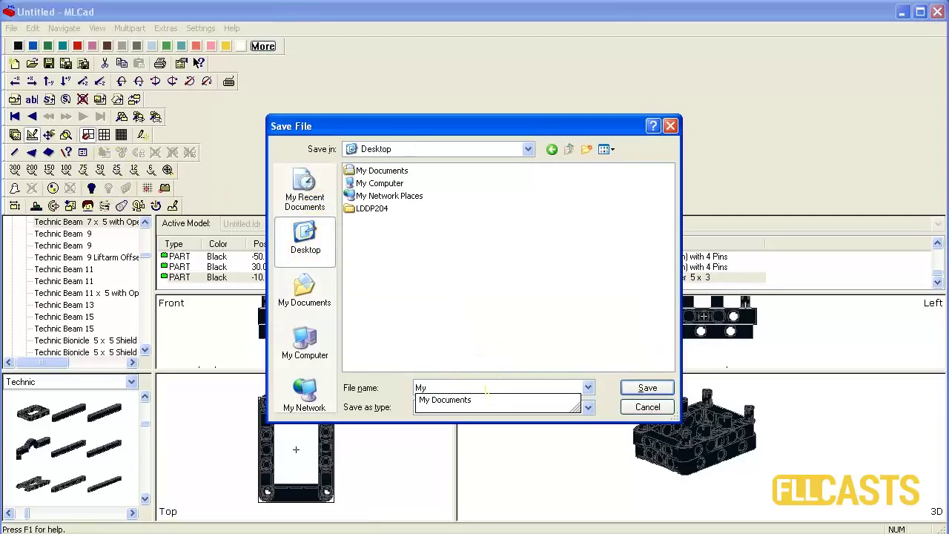
{"action": "type", "text": "-fir"}
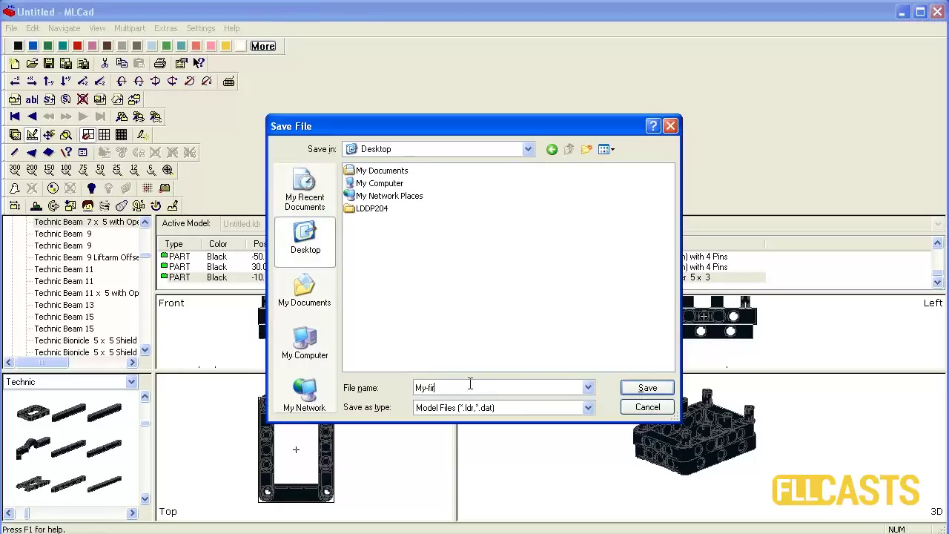
{"action": "type", "text": "st-model"}
{"action": "key", "text": "Return"}
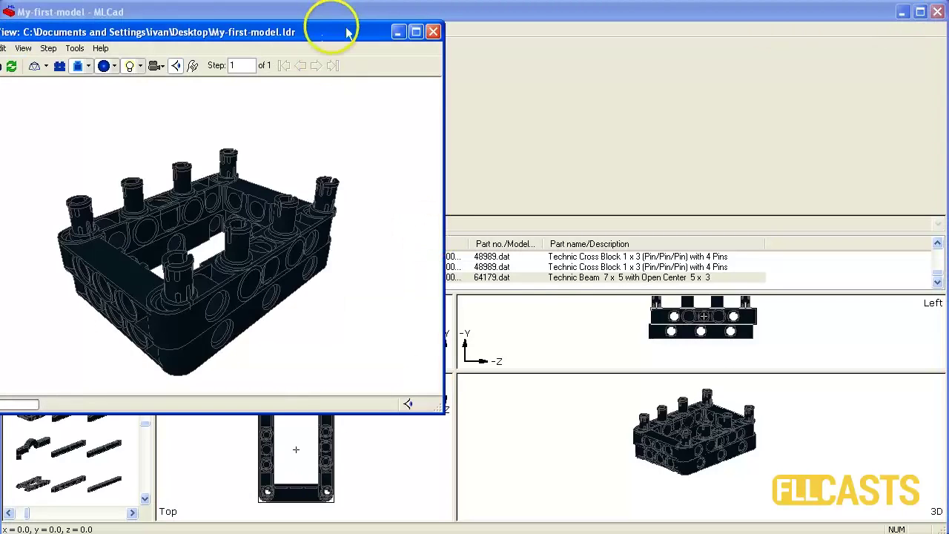
- Maximize the LDView window, rotate the two-beam model to a side view, then close LDView
{"action": "left_click_drag", "start_coordinate": [332, 31], "coordinate": [565, 46]}
{"action": "double_click", "coordinate": [566, 46]}
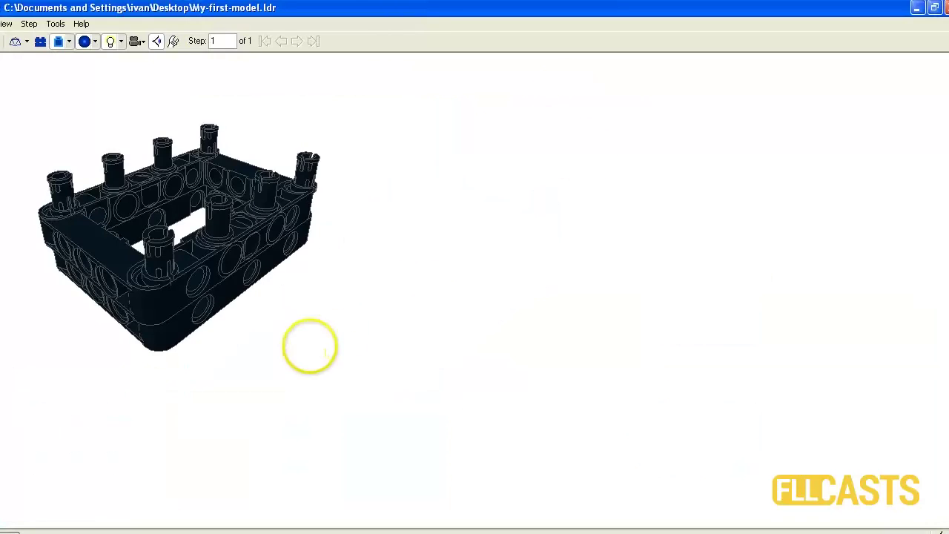
{"action": "left_click_drag", "start_coordinate": [328, 276], "coordinate": [483, 284]}
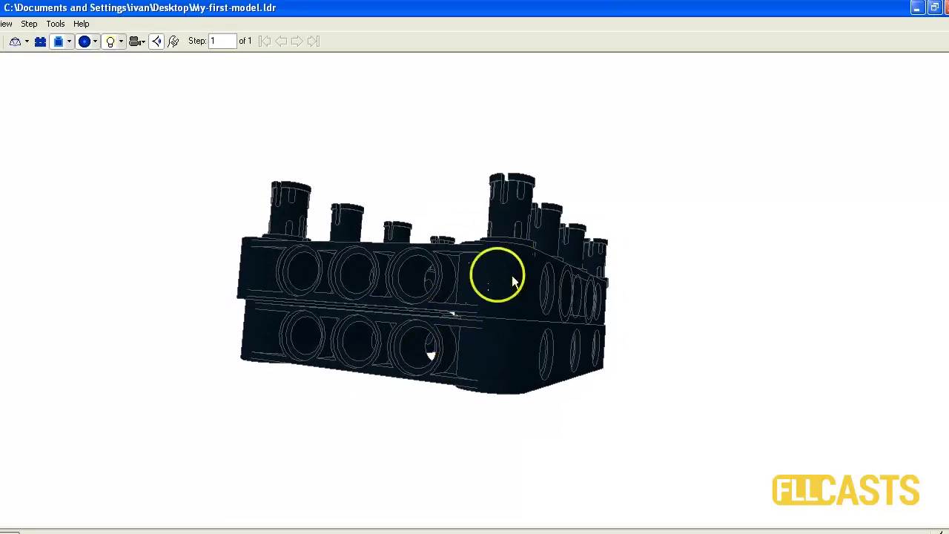
{"action": "left_click", "coordinate": [945, 8]}
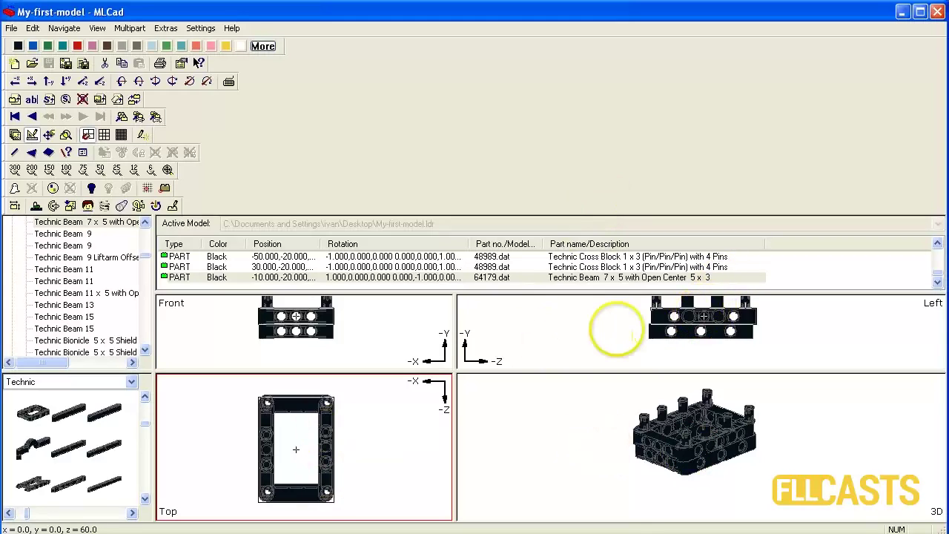
- Pan the Left view slightly, then drag the top beam upward in that side view
{"action": "left_click", "coordinate": [49, 134]}
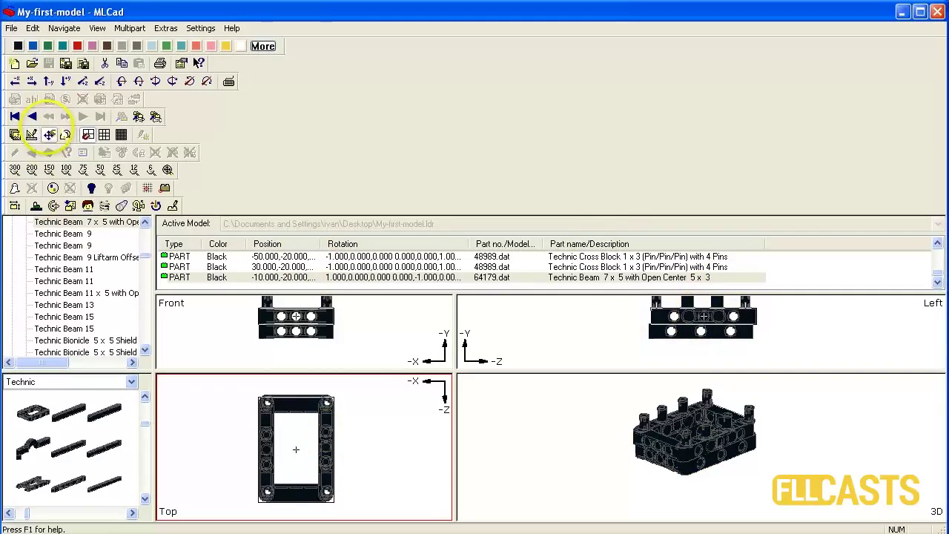
{"action": "left_click_drag", "start_coordinate": [566, 316], "coordinate": [556, 333]}
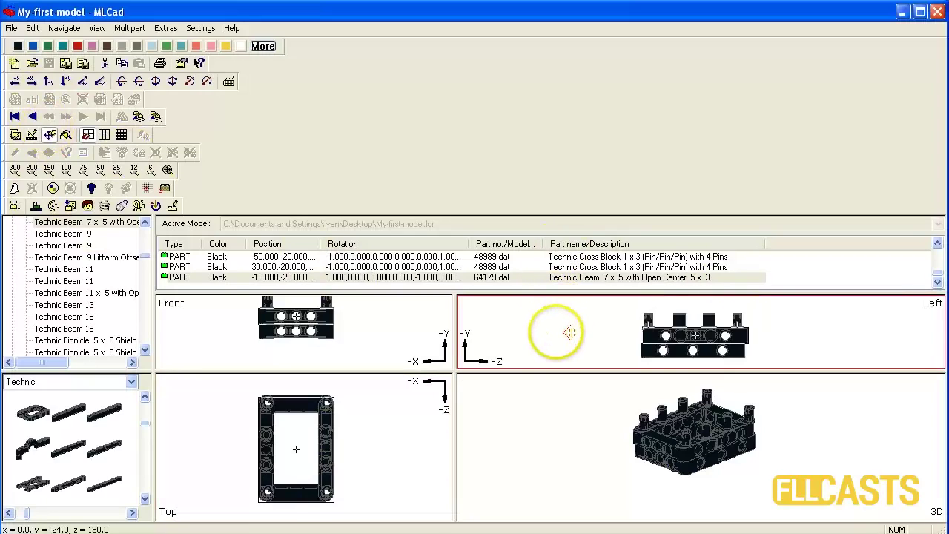
{"action": "left_click", "coordinate": [31, 134]}
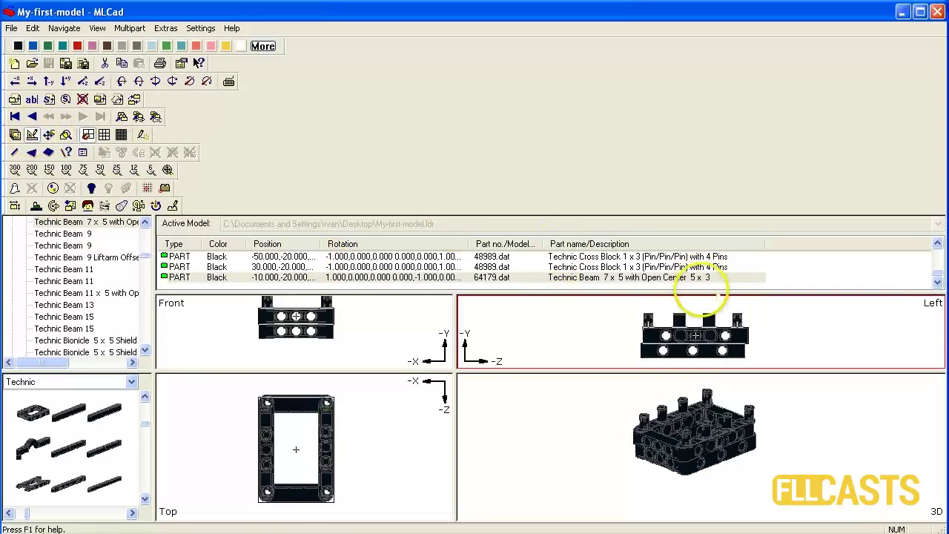
{"action": "left_click_drag", "start_coordinate": [680, 338], "coordinate": [678, 317]}
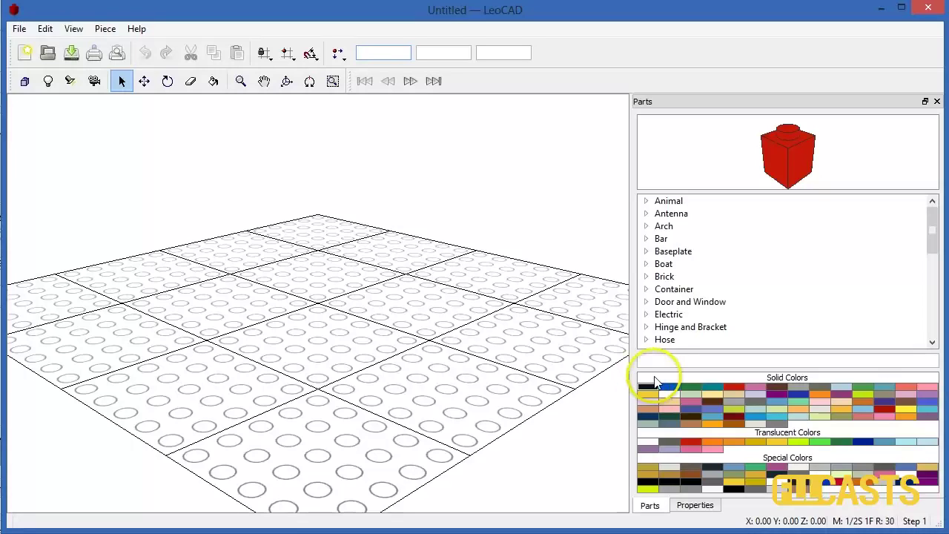
- Search the LeoCAD parts library for 64179, the Technic Beam 7 x 5 with Open Center
{"action": "left_click", "coordinate": [678, 362]}
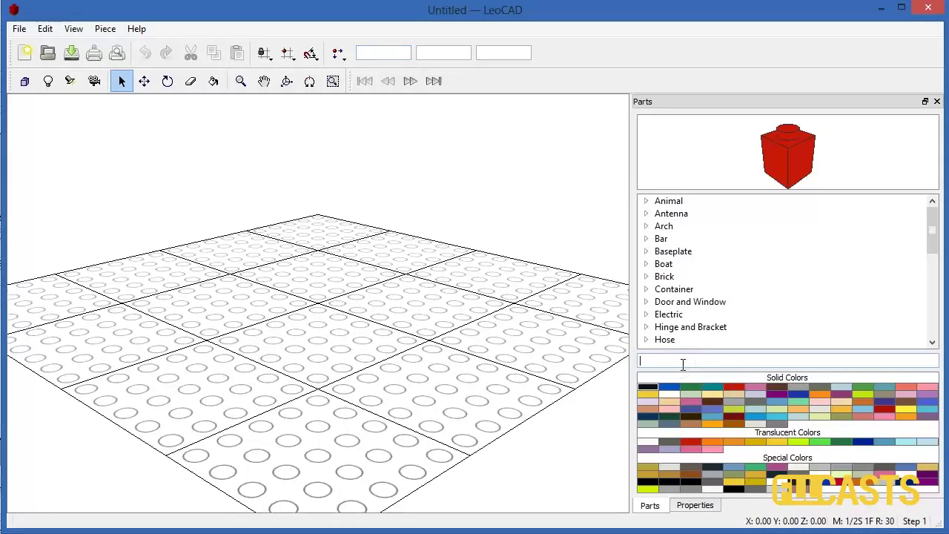
{"action": "type", "text": "6"}
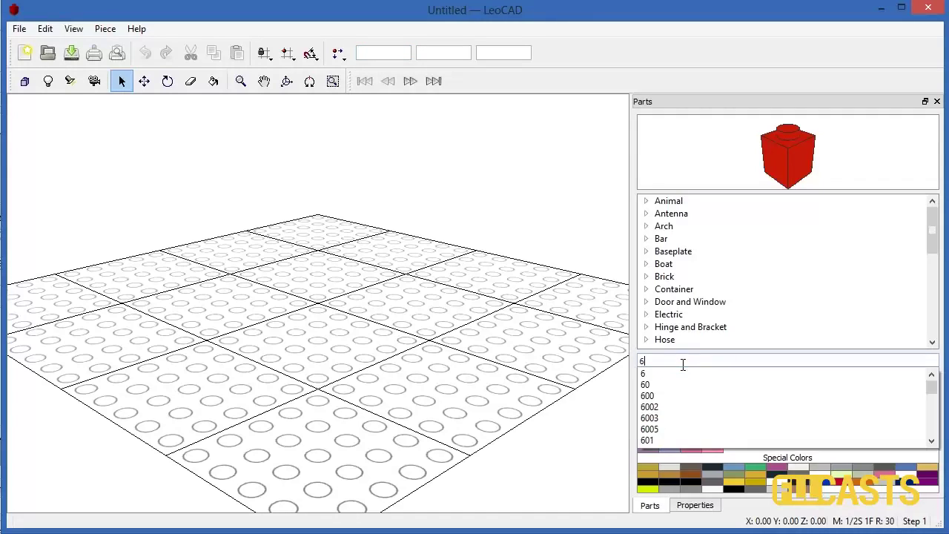
{"action": "type", "text": "4179"}
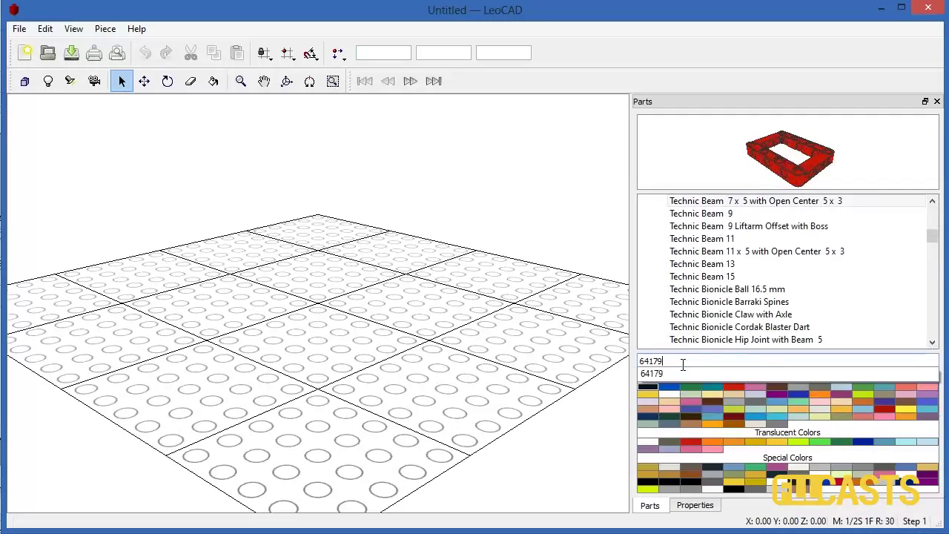
- Place the 7 x 5 open-center beam in the model and paint it grey
{"action": "left_click", "coordinate": [745, 208]}
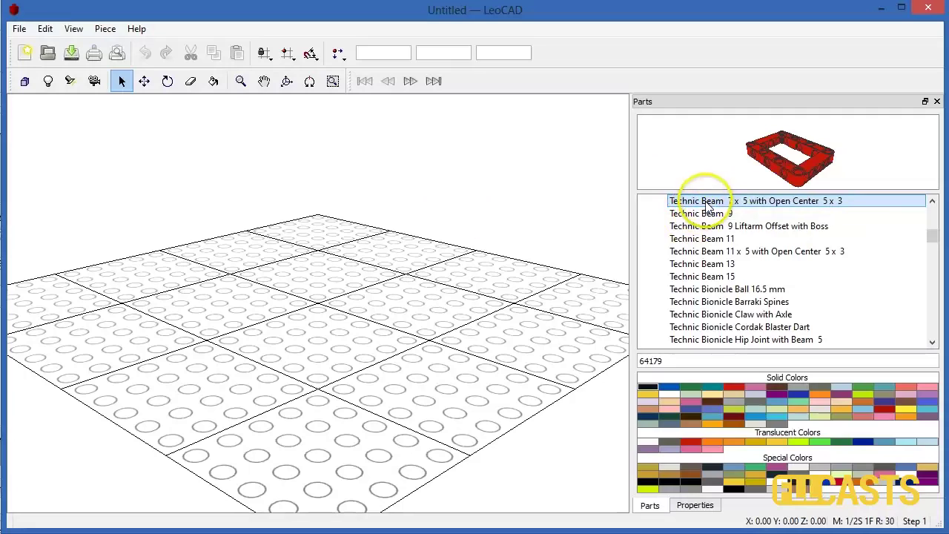
{"action": "left_click_drag", "start_coordinate": [708, 207], "coordinate": [347, 324]}
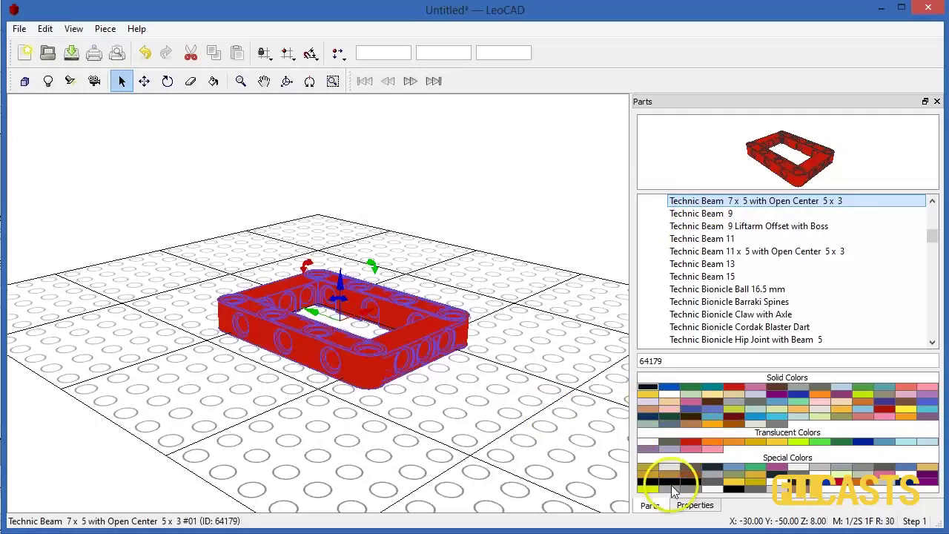
{"action": "left_click", "coordinate": [695, 491]}
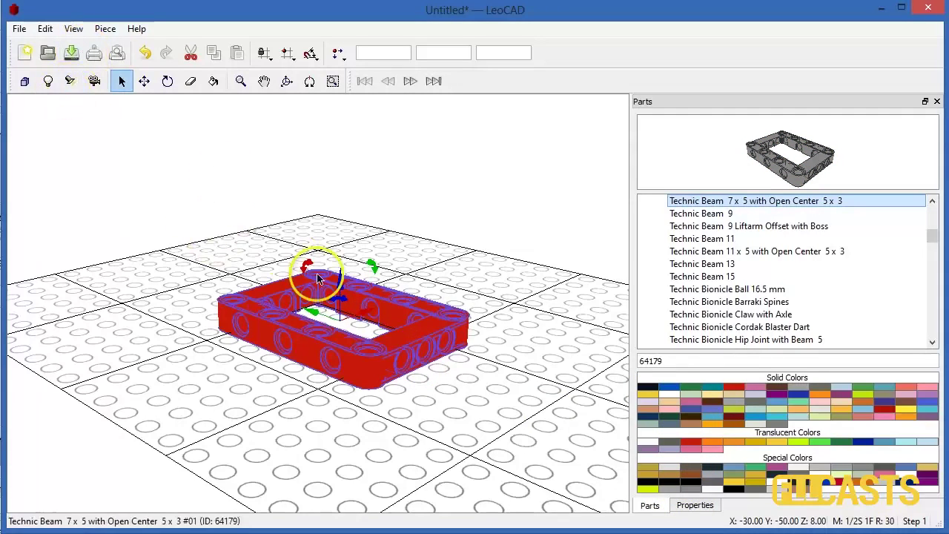
{"action": "left_click", "coordinate": [213, 82]}
{"action": "left_click", "coordinate": [252, 286]}
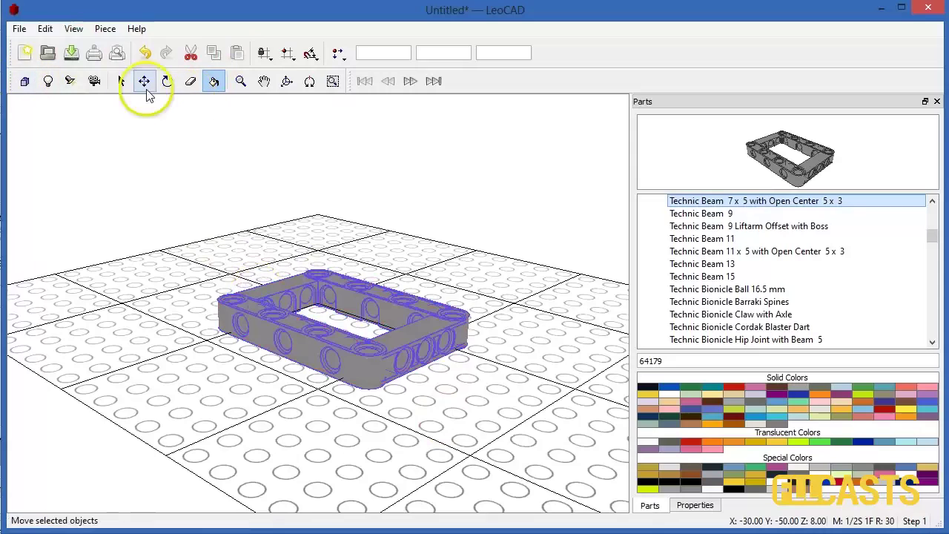
{"action": "left_click", "coordinate": [122, 81]}
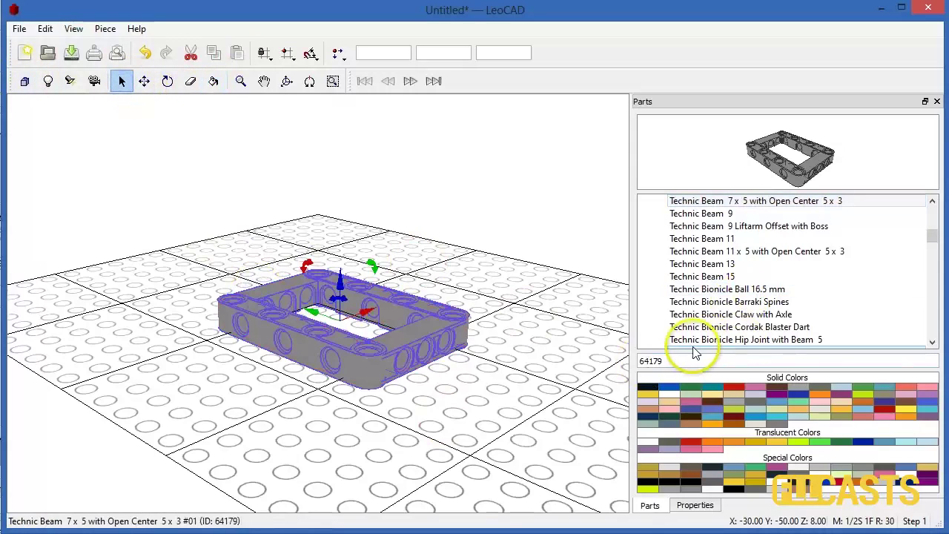
- Search part 6558 and add a Technic Pin Long with Friction and Slot to the scene
{"action": "double_click", "coordinate": [641, 360]}
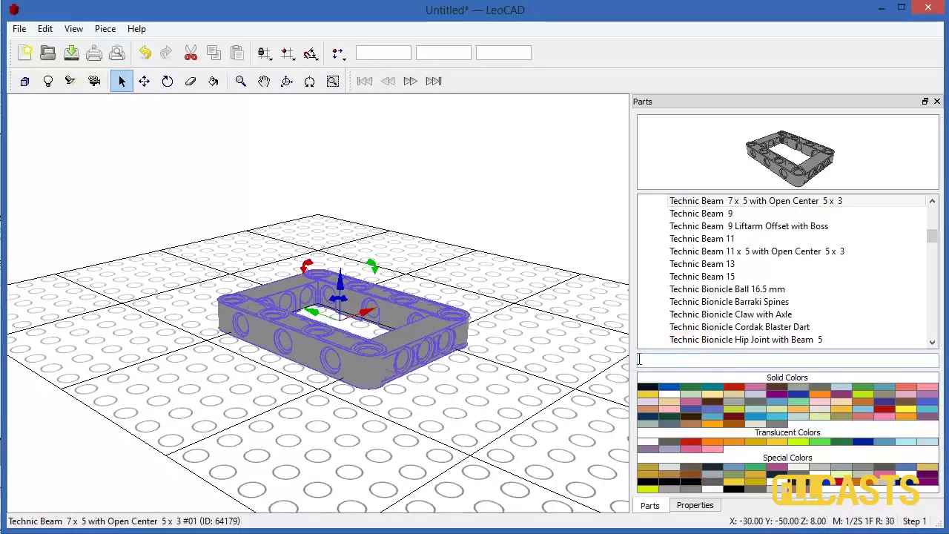
{"action": "type", "text": "6558"}
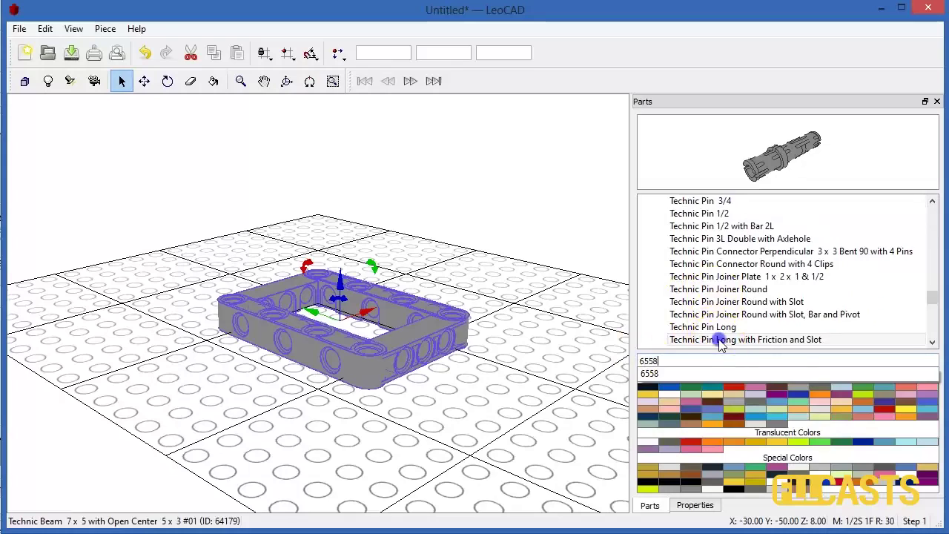
{"action": "left_click_drag", "start_coordinate": [717, 341], "coordinate": [480, 273]}
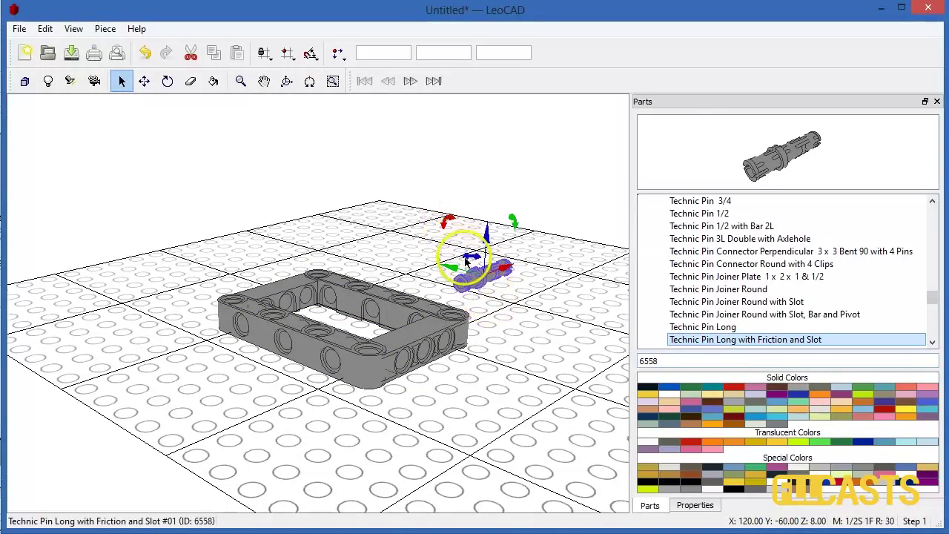
- Rotate the long pin in steps until it stands roughly upright
{"action": "mouse_move", "coordinate": [448, 218]}
{"action": "left_mouse_down"}
{"action": "mouse_move", "coordinate": [435, 233]}
{"action": "mouse_move", "coordinate": [448, 226]}
{"action": "left_mouse_up"}
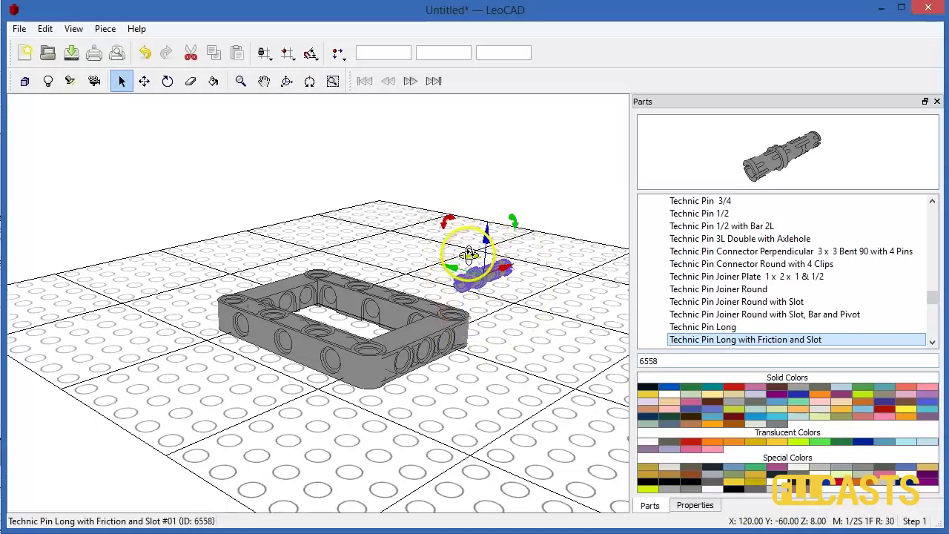
{"action": "mouse_move", "coordinate": [469, 253]}
{"action": "left_mouse_down"}
{"action": "mouse_move", "coordinate": [463, 263]}
{"action": "mouse_move", "coordinate": [469, 256]}
{"action": "left_mouse_up"}
{"action": "left_click", "coordinate": [512, 219]}
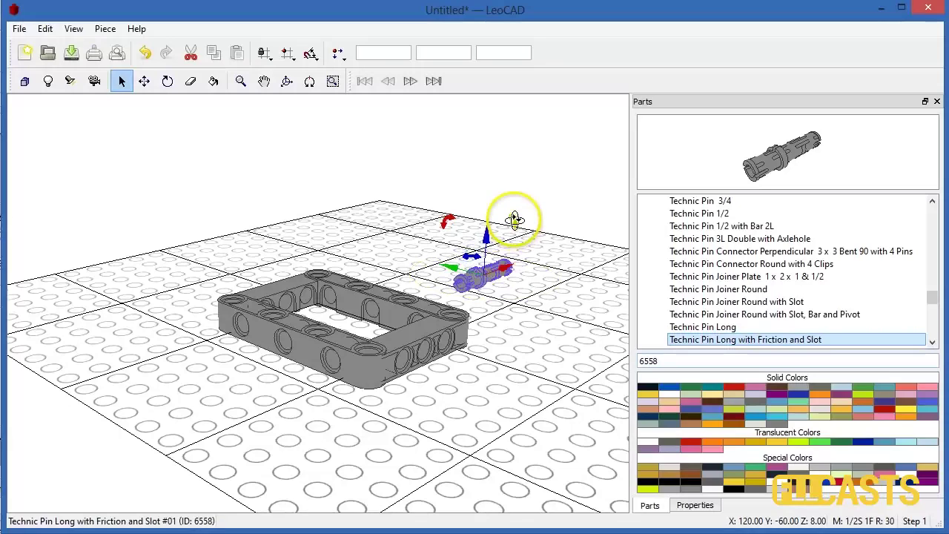
{"action": "left_click_drag", "start_coordinate": [514, 220], "coordinate": [527, 247]}
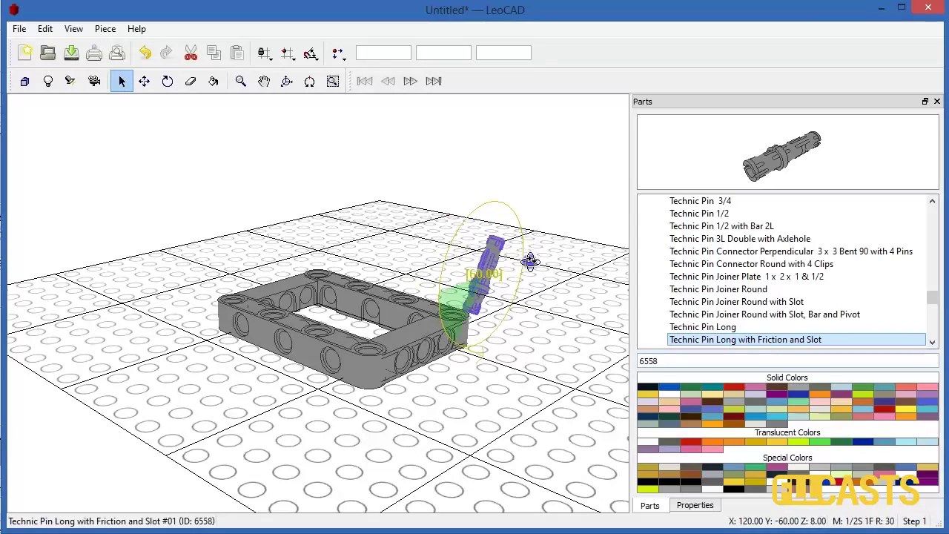
{"action": "left_click_drag", "start_coordinate": [531, 269], "coordinate": [456, 339]}
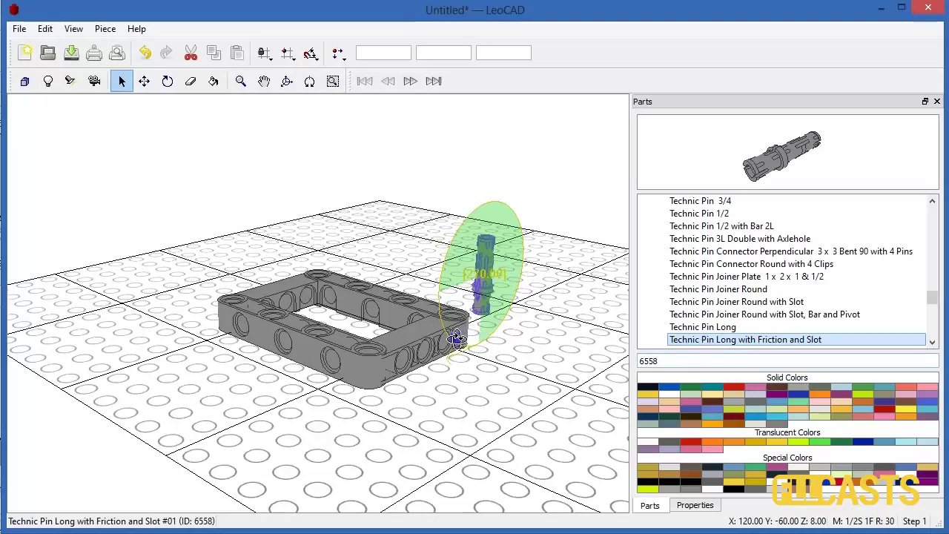
- Slide the upright pin along X, Y and Z into the beam's right corner hole, then add a second long pin
{"action": "left_click_drag", "start_coordinate": [456, 339], "coordinate": [457, 339]}
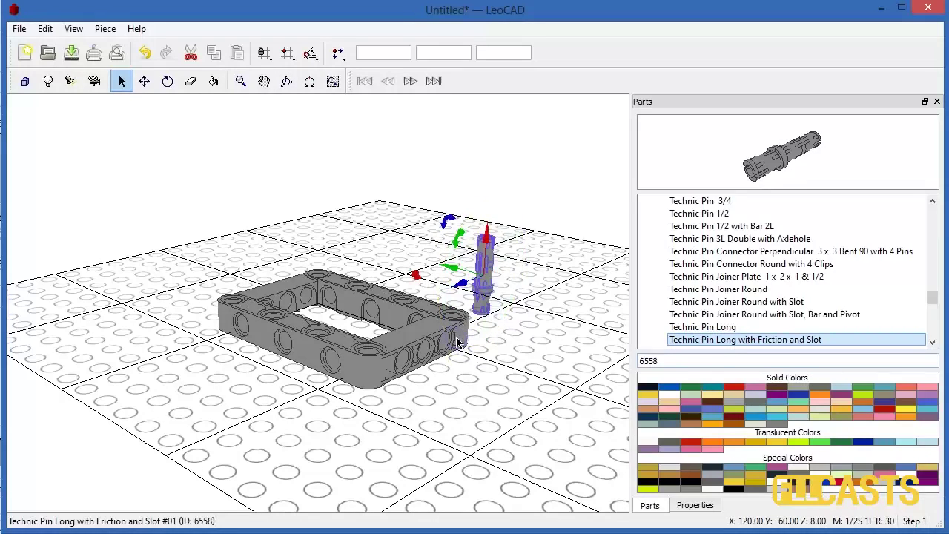
{"action": "left_click_drag", "start_coordinate": [470, 281], "coordinate": [341, 387]}
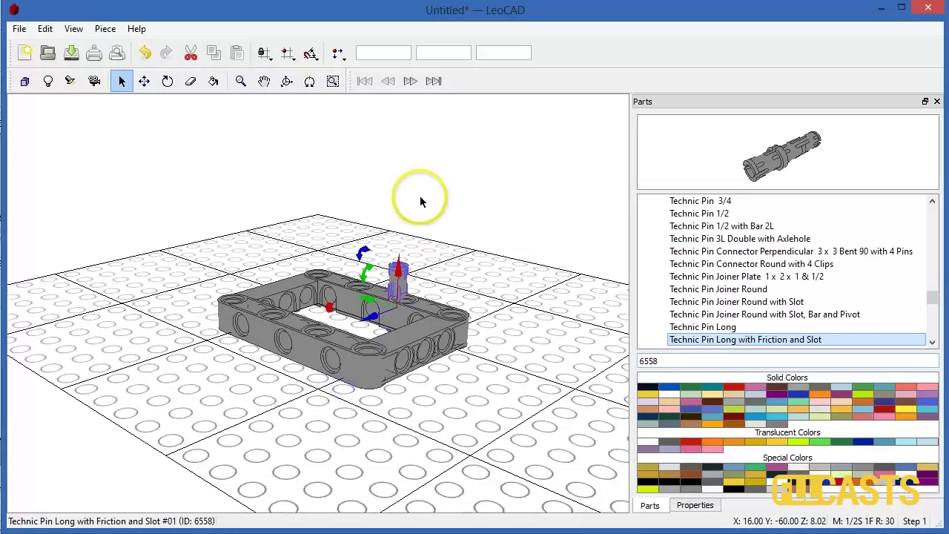
{"action": "left_click_drag", "start_coordinate": [398, 268], "coordinate": [399, 245]}
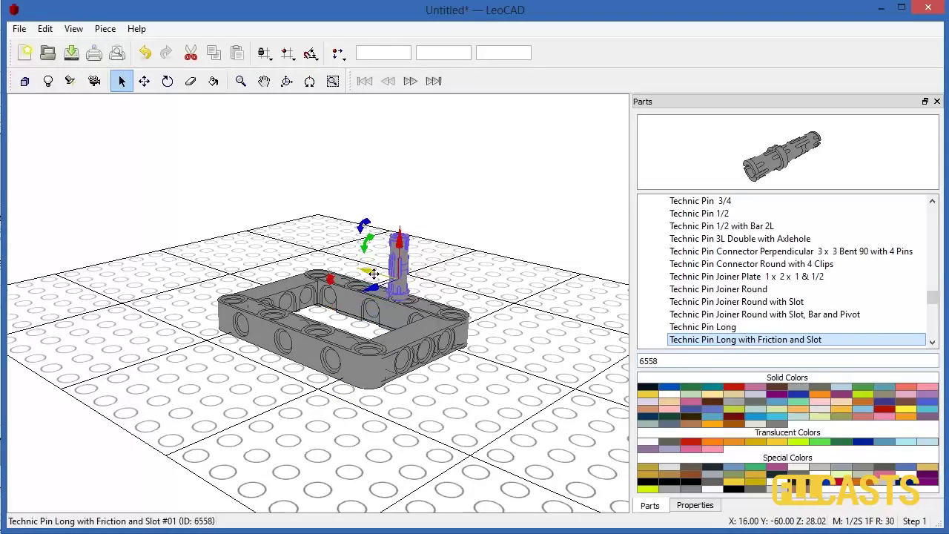
{"action": "left_click_drag", "start_coordinate": [375, 275], "coordinate": [427, 307]}
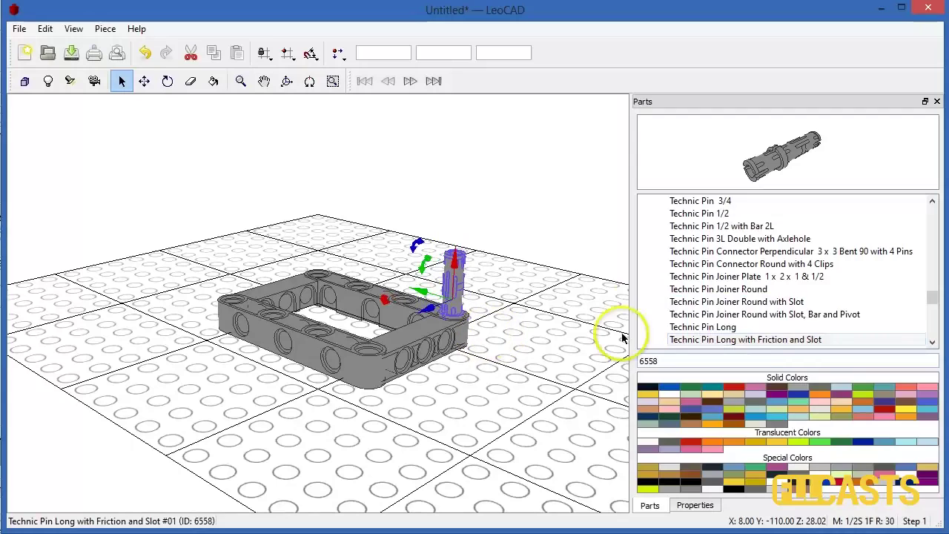
{"action": "left_click_drag", "start_coordinate": [762, 342], "coordinate": [485, 371]}
{"action": "left_click", "coordinate": [467, 371]}
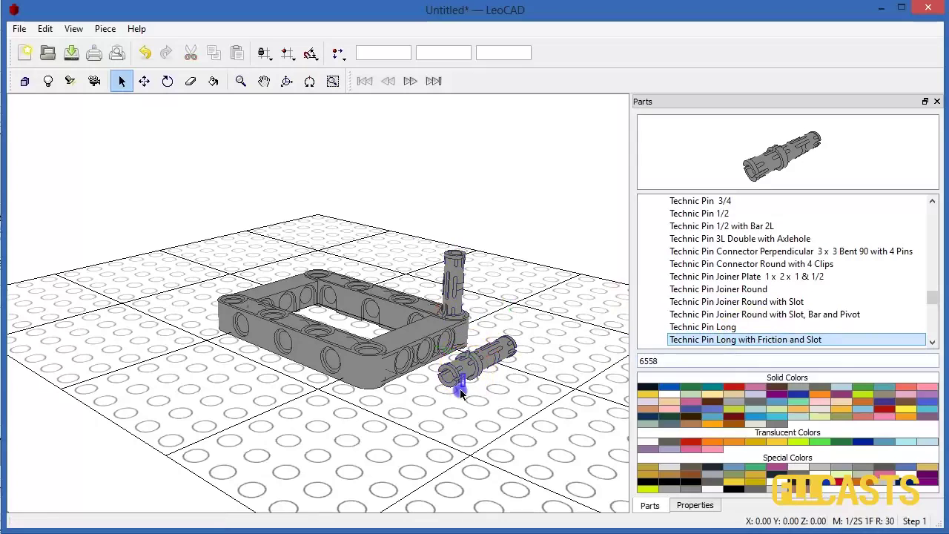
{"action": "left_click", "coordinate": [461, 375]}
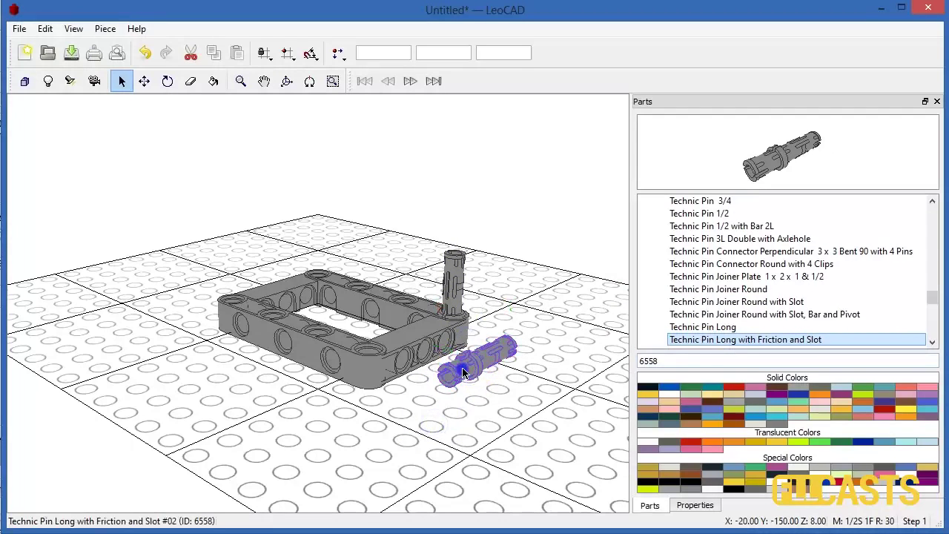
{"action": "left_click", "coordinate": [463, 369]}
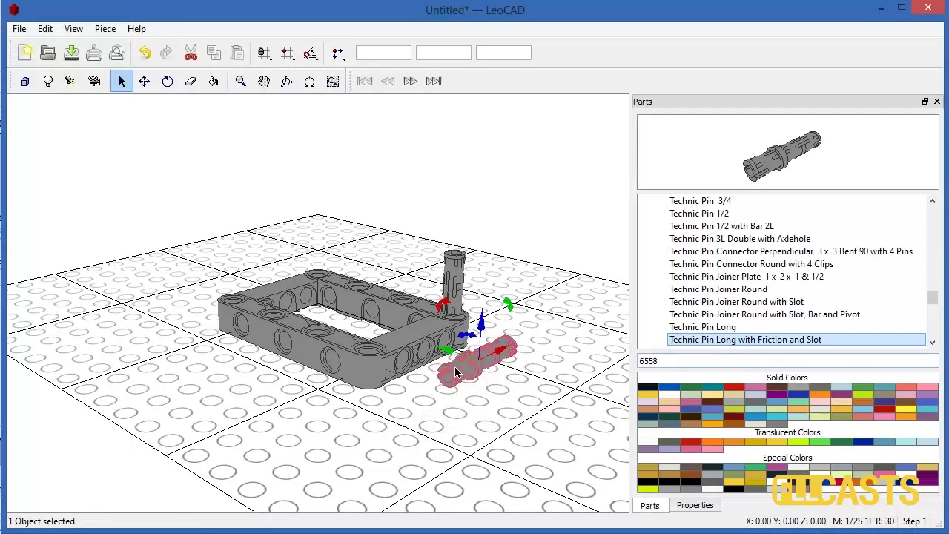
{"action": "left_click", "coordinate": [456, 366]}
{"action": "key", "text": "Delete"}
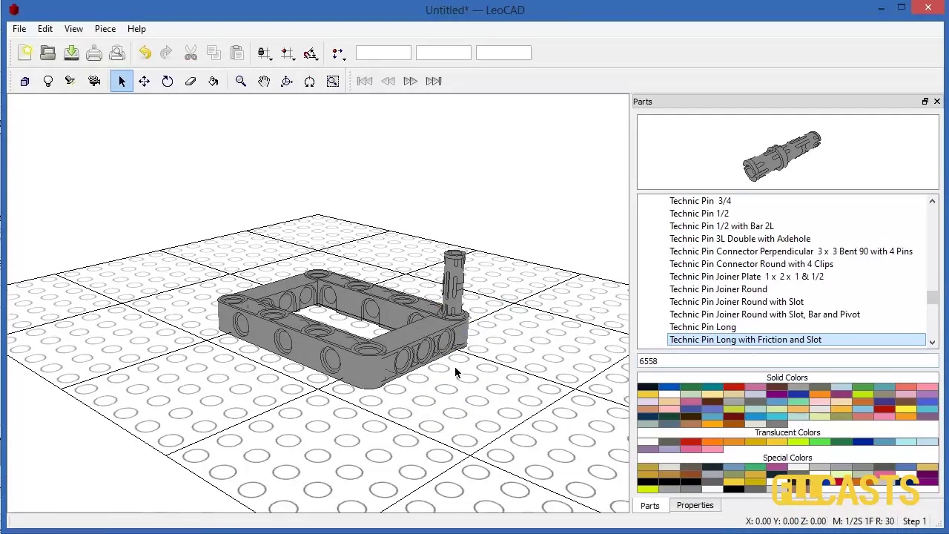
- Copy and paste the corner pin, and move the copy into the beam's back corner
{"action": "left_click", "coordinate": [450, 286]}
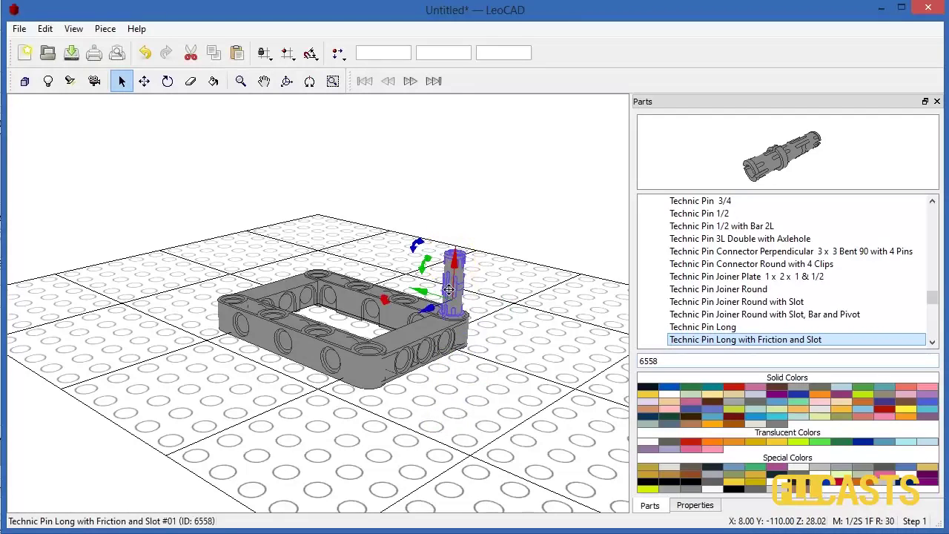
{"action": "left_click", "coordinate": [450, 394]}
{"action": "left_click", "coordinate": [455, 315]}
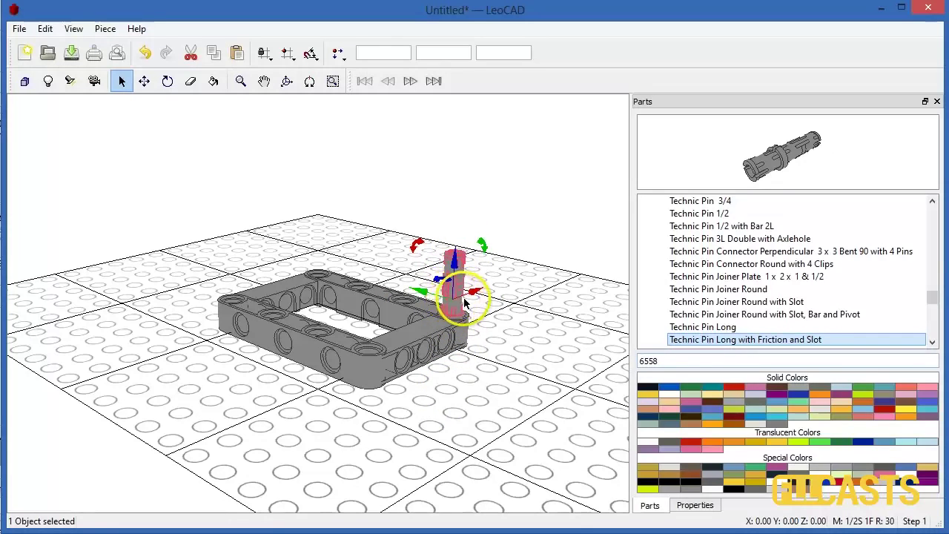
{"action": "mouse_move", "coordinate": [460, 300]}
{"action": "left_mouse_down"}
{"action": "mouse_move", "coordinate": [370, 342]}
{"action": "mouse_move", "coordinate": [372, 357]}
{"action": "left_mouse_up"}
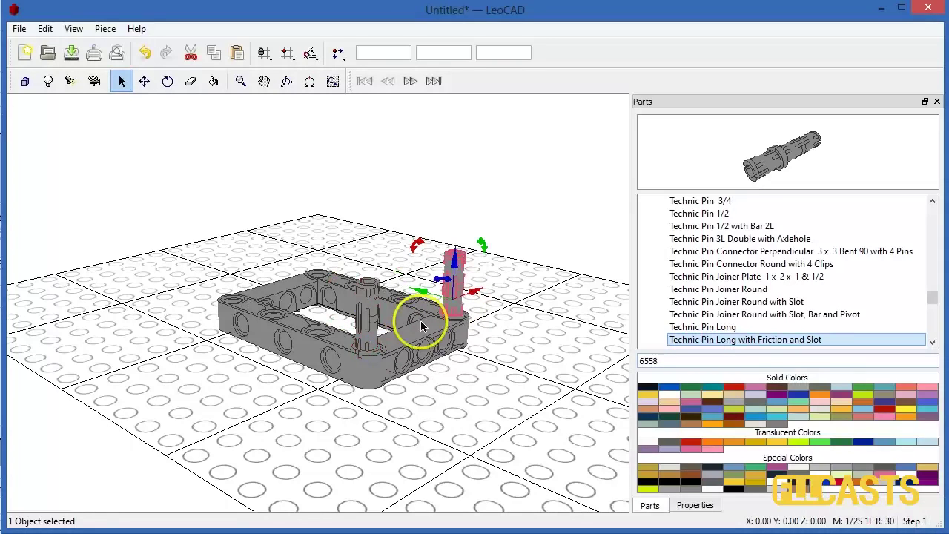
{"action": "left_click_drag", "start_coordinate": [414, 291], "coordinate": [331, 259]}
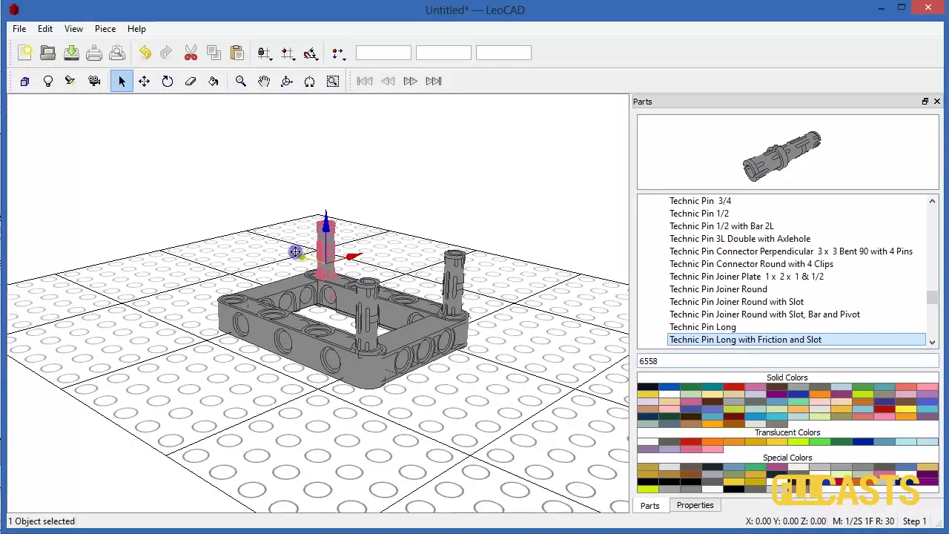
{"action": "left_click_drag", "start_coordinate": [292, 250], "coordinate": [282, 248]}
- Place further pin copies in the beam's front and left corners
{"action": "left_click", "coordinate": [321, 272]}
{"action": "left_click_drag", "start_coordinate": [321, 272], "coordinate": [468, 294]}
{"action": "left_click", "coordinate": [372, 345]}
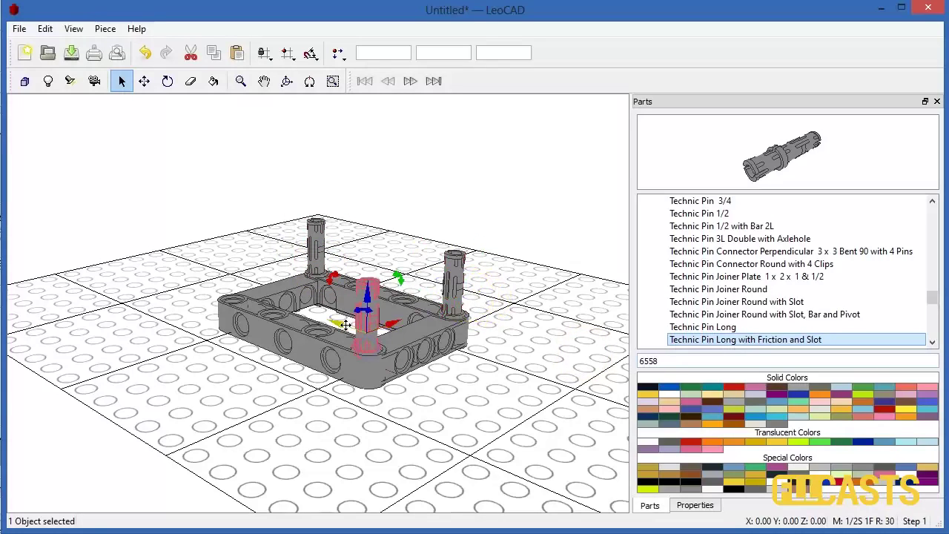
{"action": "left_click_drag", "start_coordinate": [218, 289], "coordinate": [205, 284]}
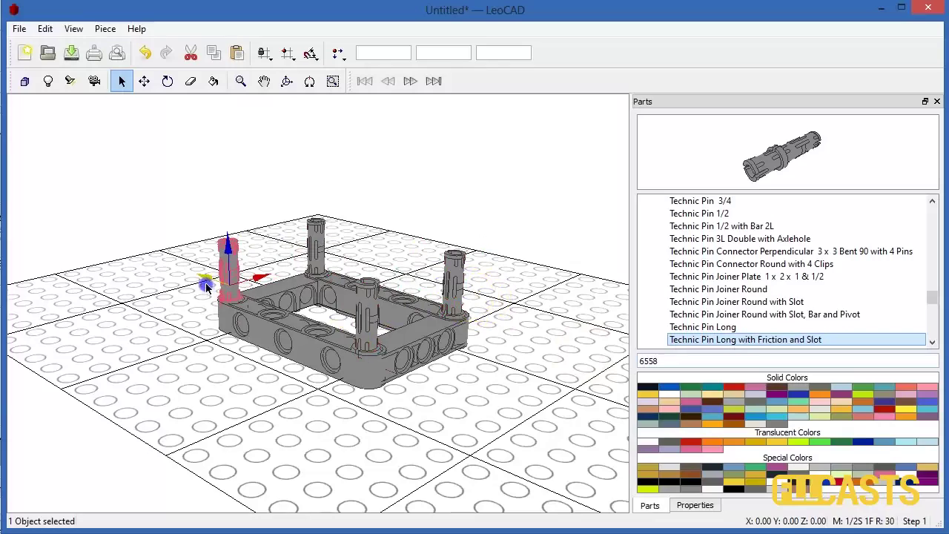
{"action": "double_click", "coordinate": [681, 359]}
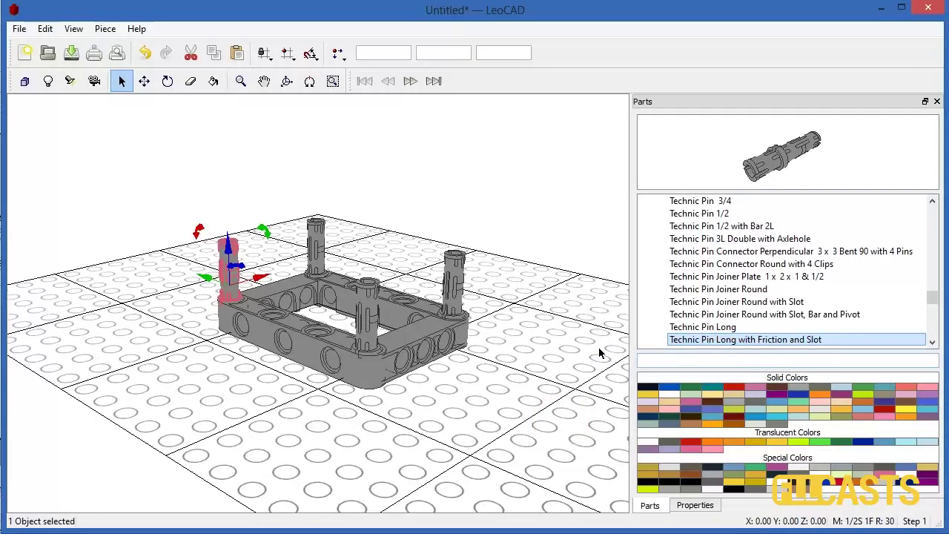
- Search 4898 and add a Technic Cross Block 1 x 3 beside the frame
{"action": "type", "text": "48989"}
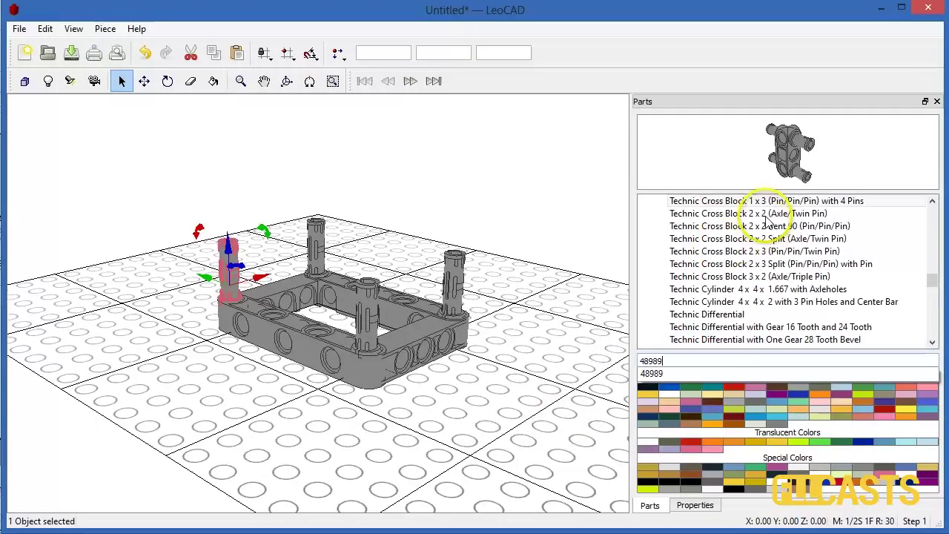
{"action": "left_click", "coordinate": [780, 203]}
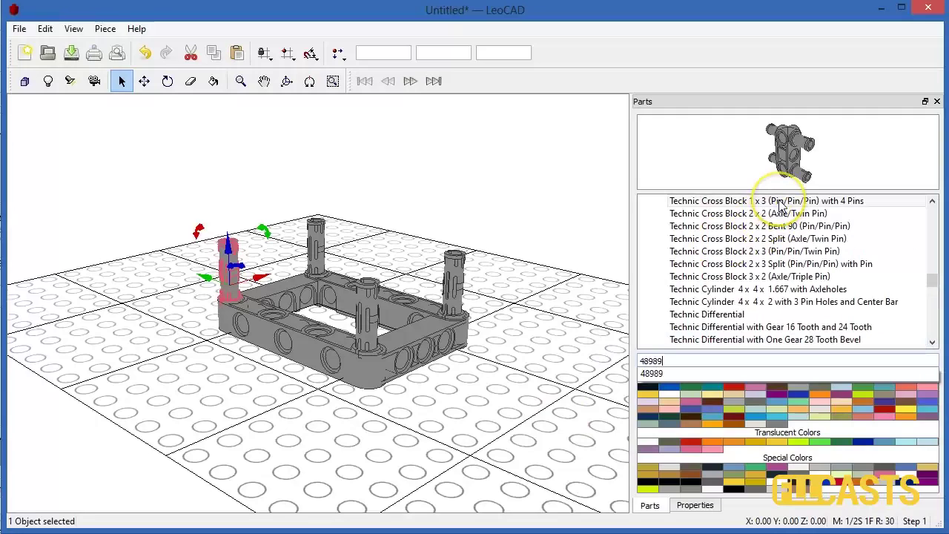
{"action": "left_click_drag", "start_coordinate": [780, 203], "coordinate": [524, 363]}
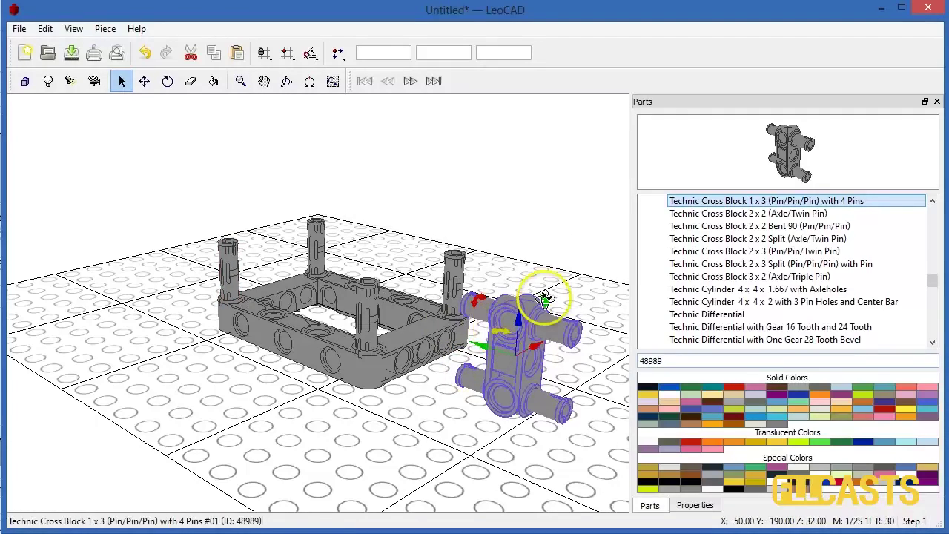
- Rotate the cross block upright in 90° turns and move it into the frame between the corner pins
{"action": "mouse_move", "coordinate": [545, 298]}
{"action": "left_mouse_down"}
{"action": "mouse_move", "coordinate": [525, 288]}
{"action": "mouse_move", "coordinate": [551, 282]}
{"action": "mouse_move", "coordinate": [530, 303]}
{"action": "left_mouse_up"}
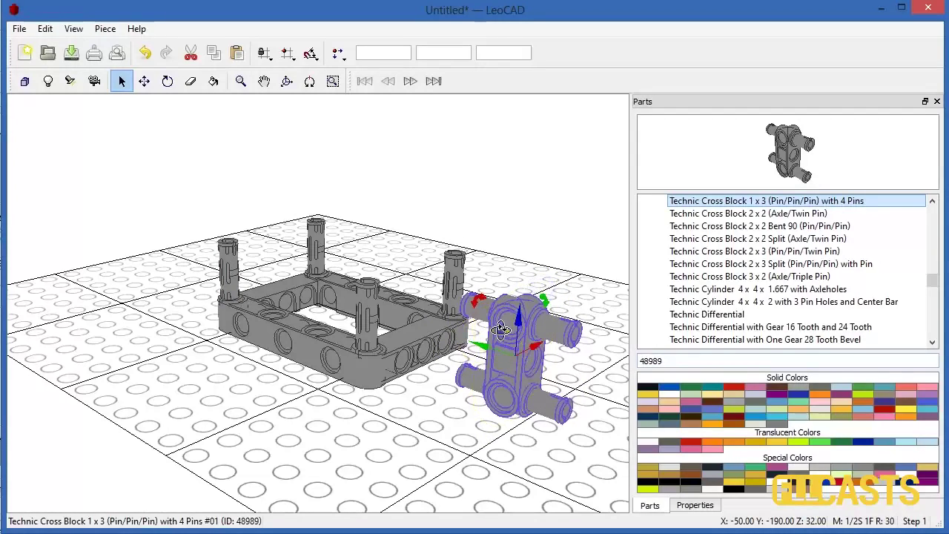
{"action": "left_click_drag", "start_coordinate": [491, 326], "coordinate": [518, 332]}
{"action": "left_click_drag", "start_coordinate": [470, 311], "coordinate": [312, 314]}
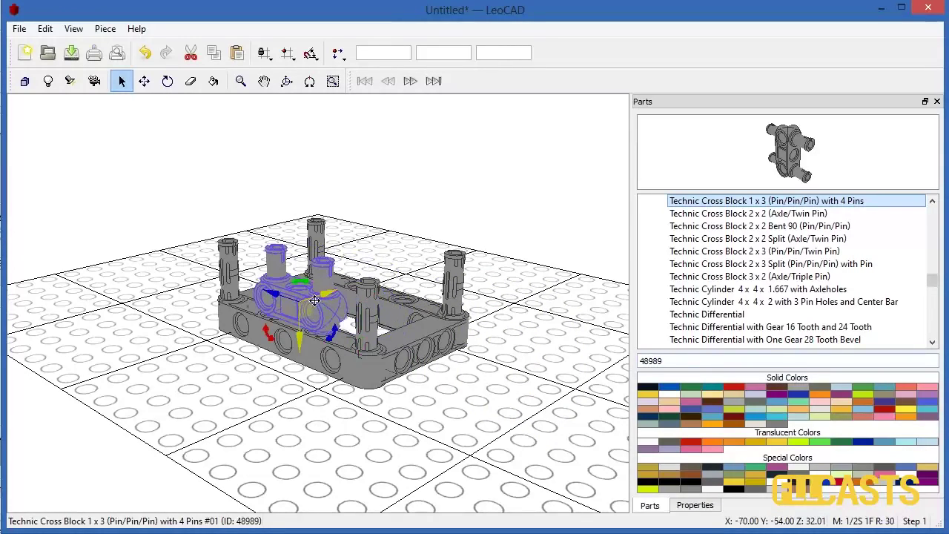
{"action": "left_click", "coordinate": [312, 314]}
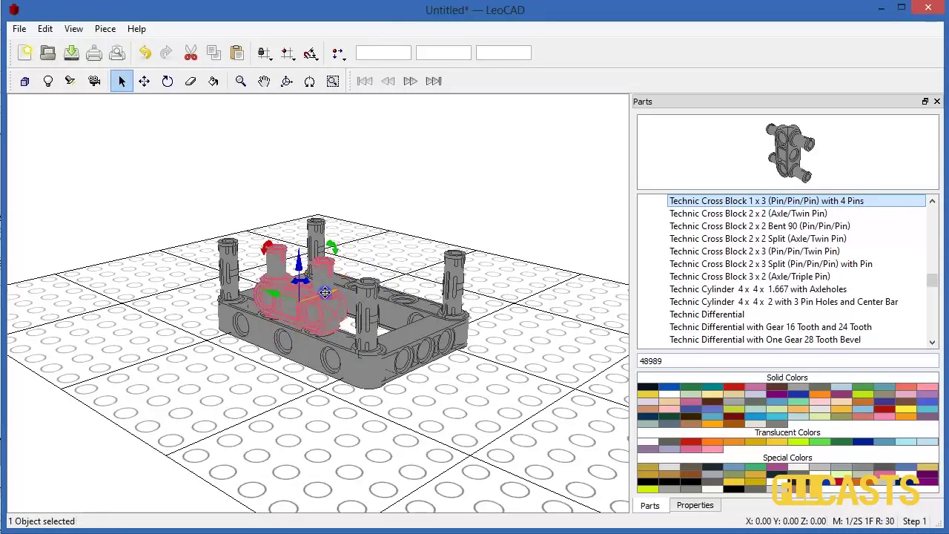
{"action": "left_click_drag", "start_coordinate": [325, 292], "coordinate": [419, 250]}
- Search 64179 again and place a second 7 x 5 open-center beam in the scene
{"action": "left_click_drag", "start_coordinate": [727, 360], "coordinate": [615, 361]}
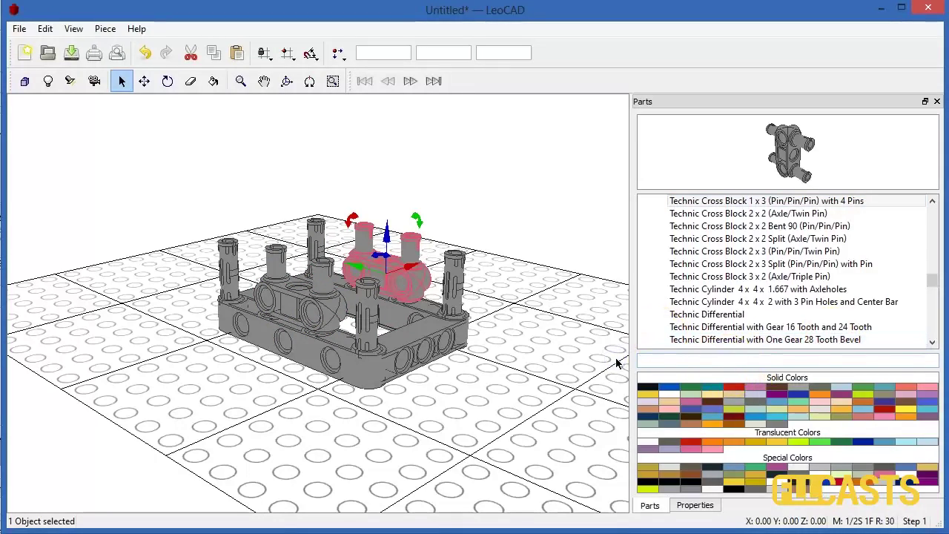
{"action": "type", "text": "6"}
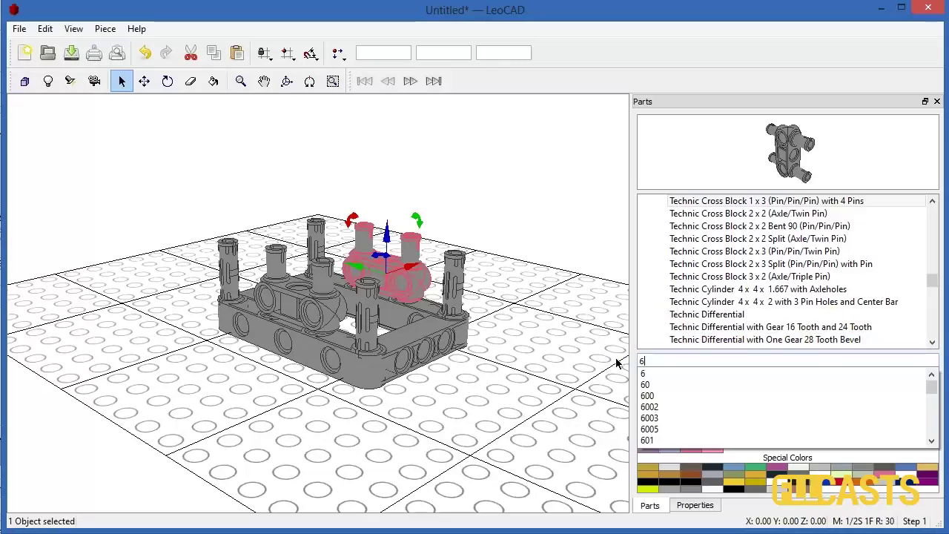
{"action": "type", "text": "4179"}
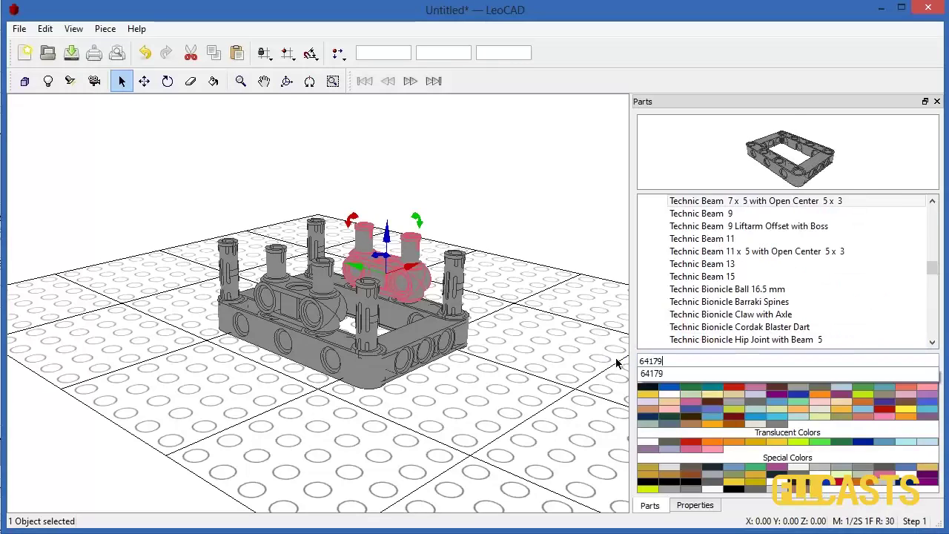
{"action": "left_click_drag", "start_coordinate": [710, 207], "coordinate": [473, 239]}
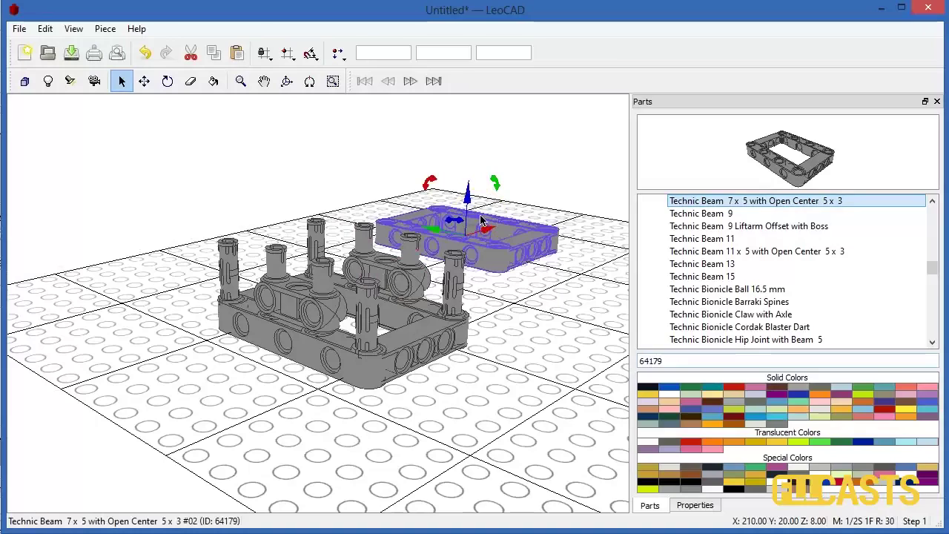
- Raise the new beam along Z to about 48 so it rests on the corner pins
{"action": "left_click_drag", "start_coordinate": [467, 192], "coordinate": [197, 373]}
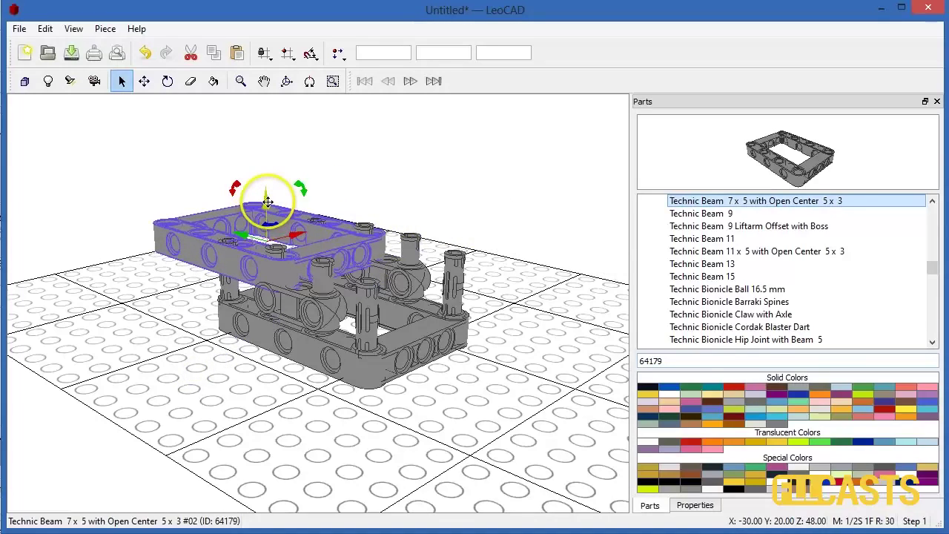
{"action": "left_click_drag", "start_coordinate": [268, 201], "coordinate": [335, 265]}
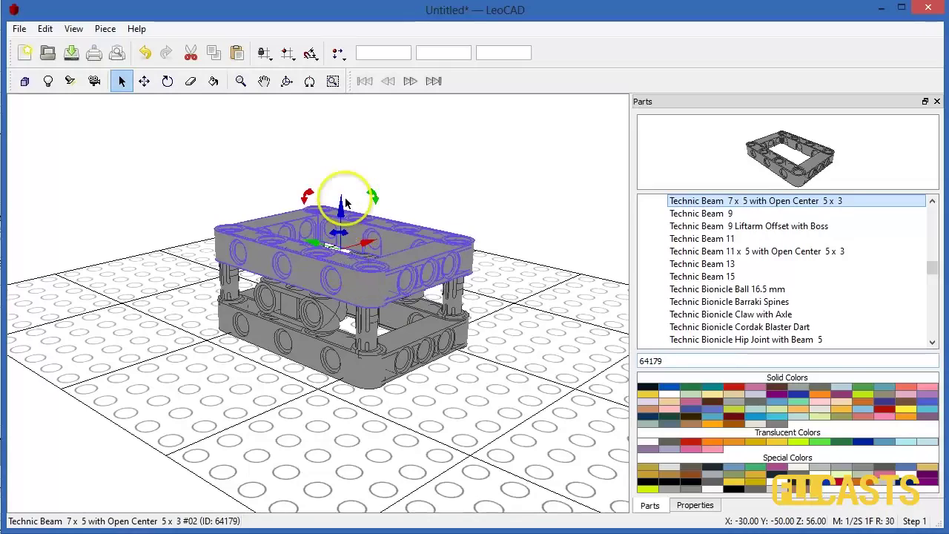
{"action": "left_click_drag", "start_coordinate": [341, 202], "coordinate": [339, 212]}
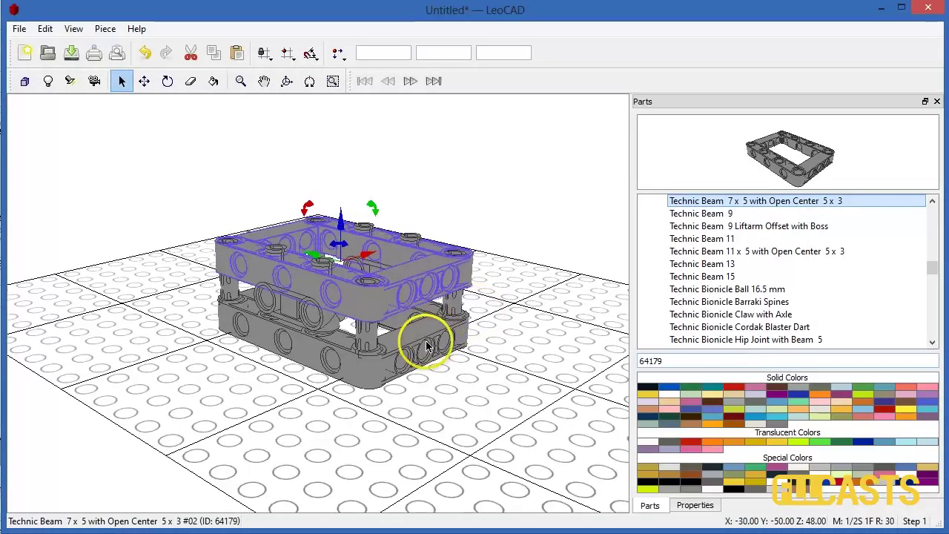
{"action": "left_click", "coordinate": [319, 324]}
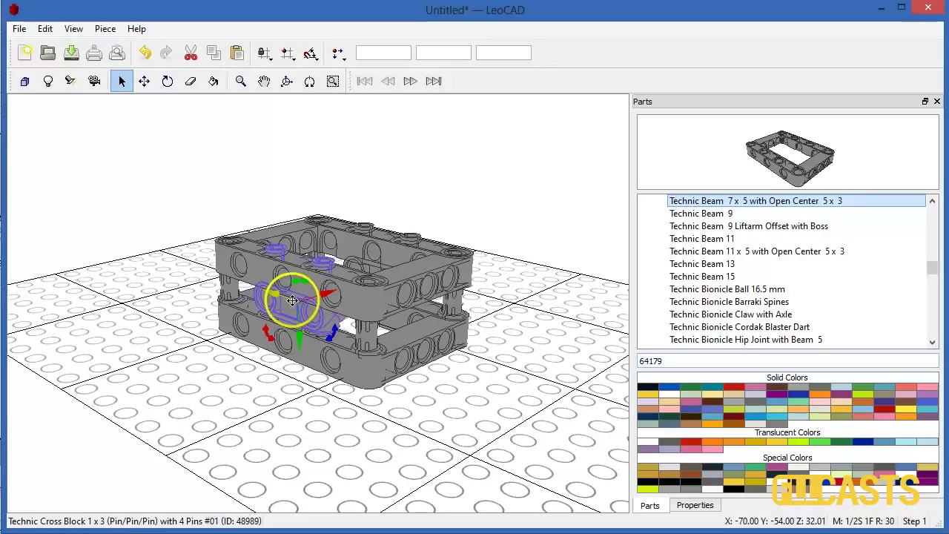
{"action": "key", "text": "Up"}
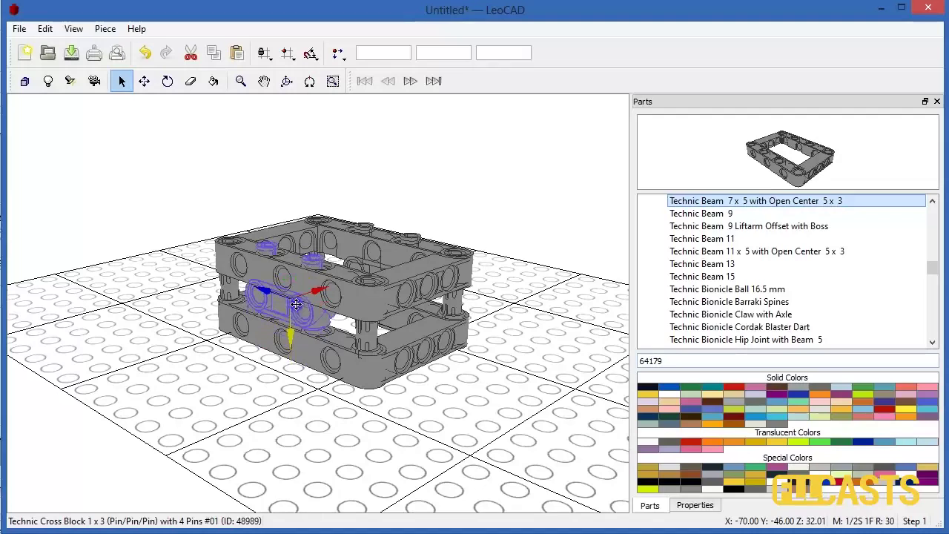
{"action": "scroll", "coordinate": [295, 324], "scroll_direction": "up", "scroll_amount": 5}
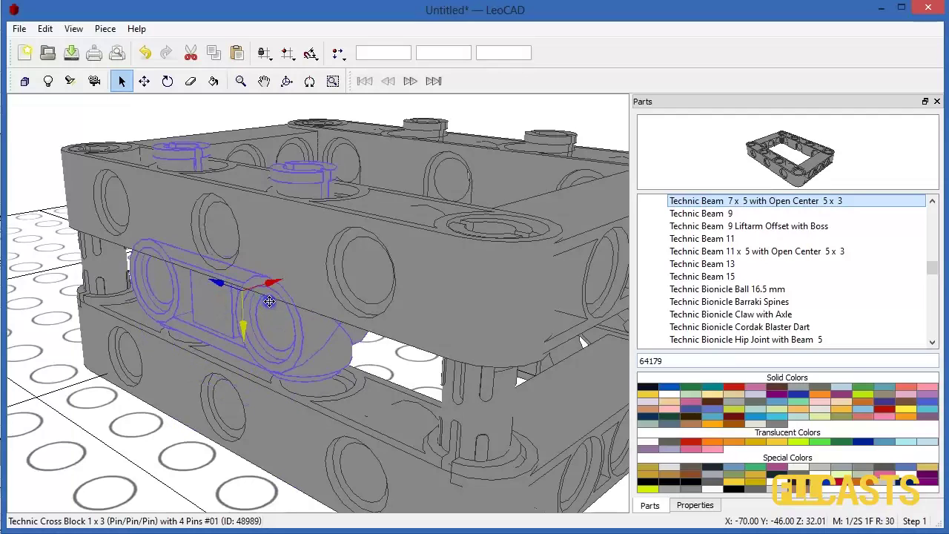
{"action": "left_click", "coordinate": [227, 284]}
{"action": "left_click_drag", "start_coordinate": [227, 284], "coordinate": [234, 286]}
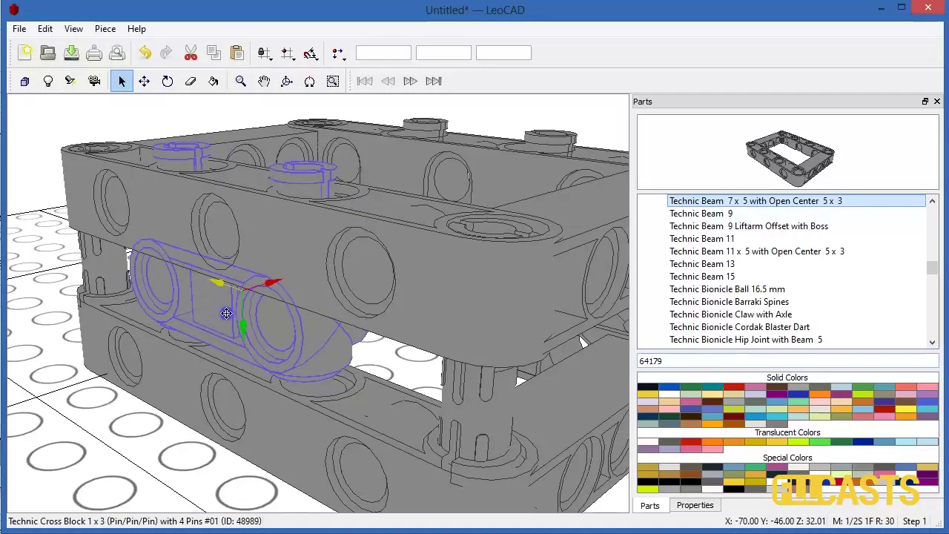
{"action": "key", "text": "ctrl+z"}
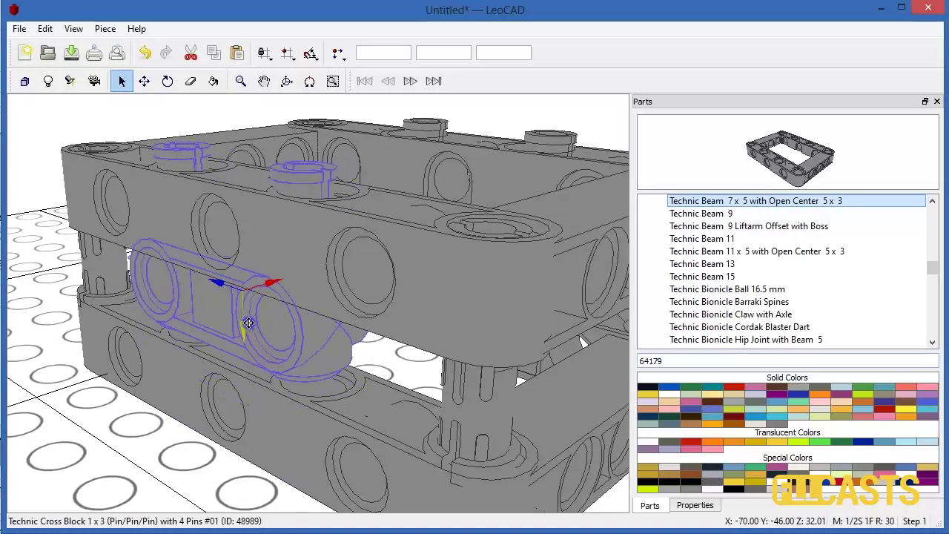
{"action": "key", "text": "Page_Down"}
{"action": "key", "text": "Page_Up"}
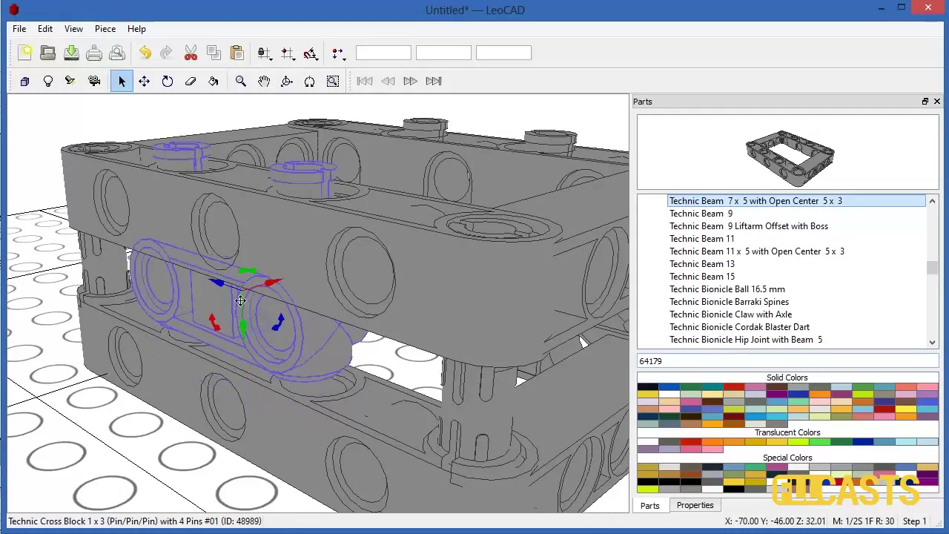
{"action": "key", "text": "Up"}
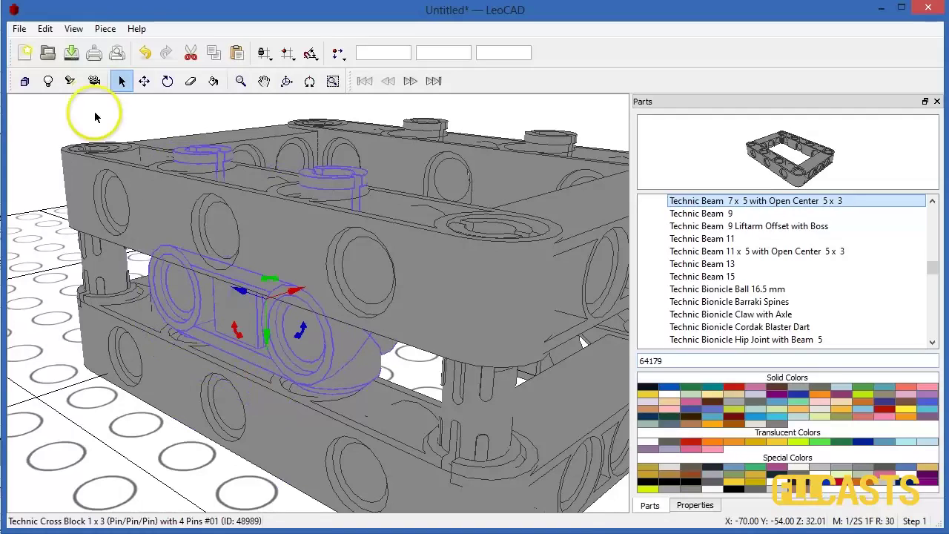
- Save the LeoCAD model on the Desktop under the new name My-first-model-2
{"action": "left_click", "coordinate": [72, 52]}
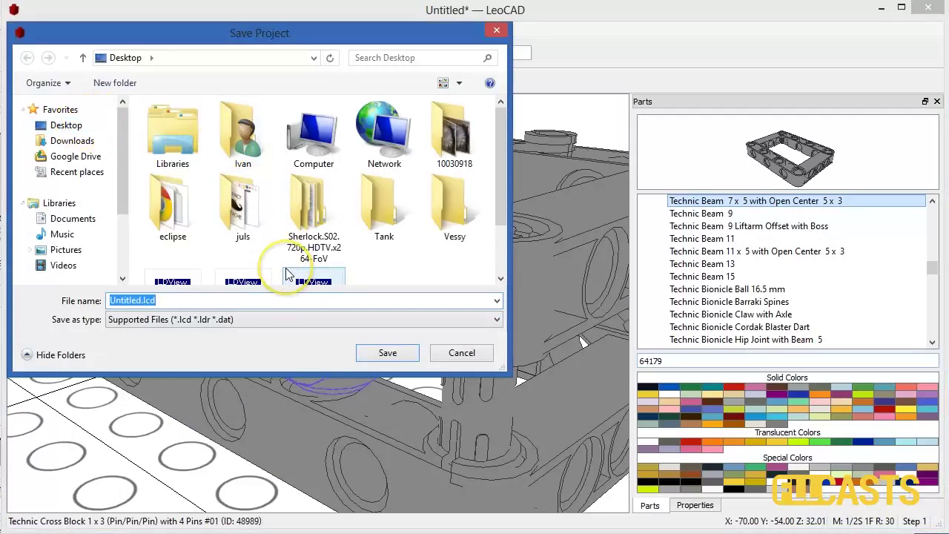
{"action": "key", "text": "BackSpace"}
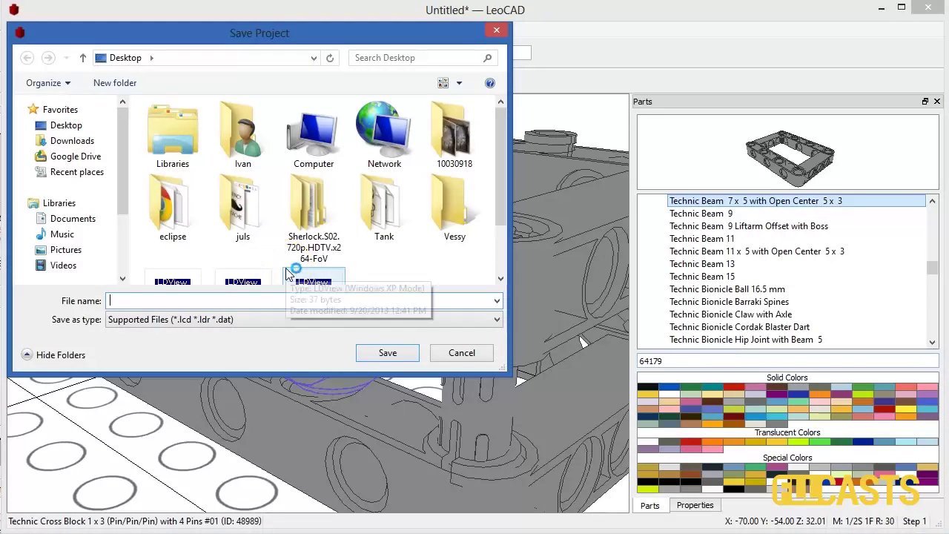
{"action": "type", "text": "My-first-model-2"}
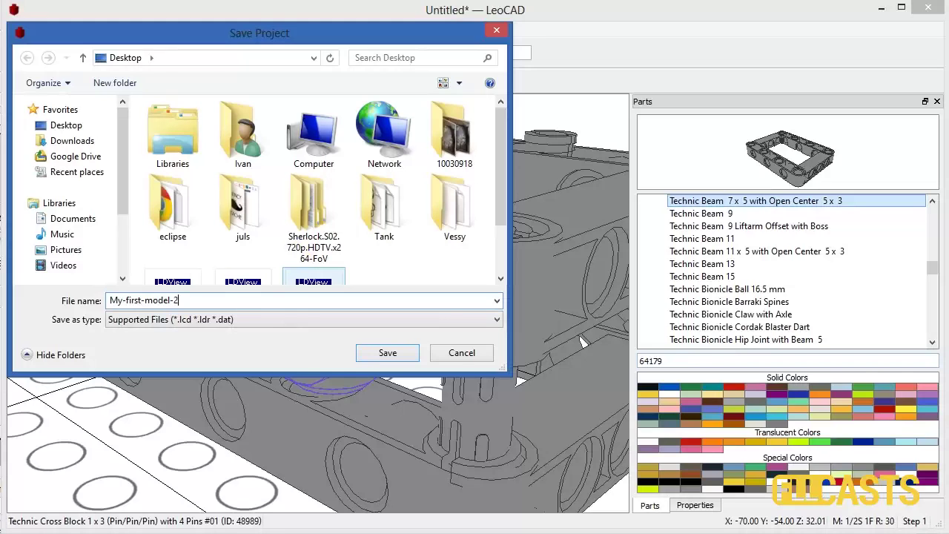
{"action": "key", "text": "Return"}
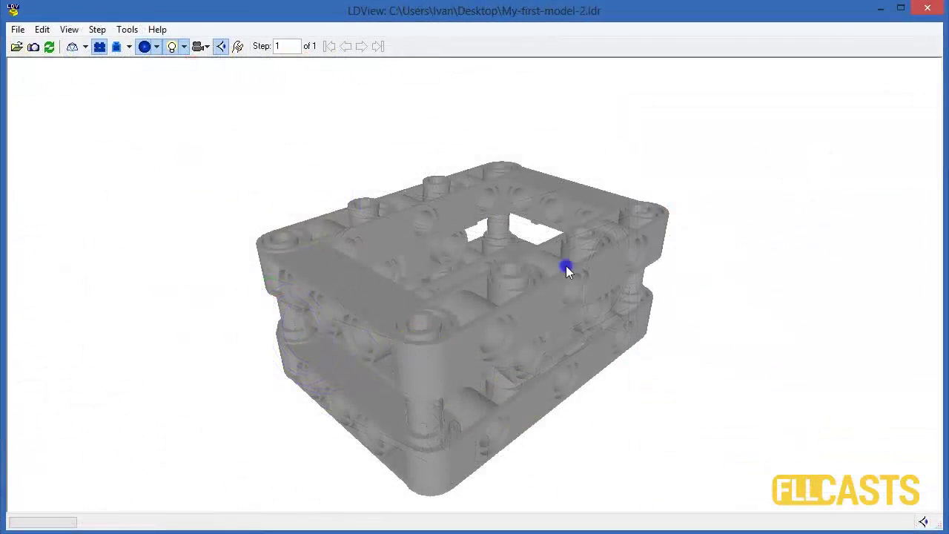
- Rotate the two-beam model in LDView to look at it from another side
{"action": "left_click_drag", "start_coordinate": [566, 265], "coordinate": [482, 315]}
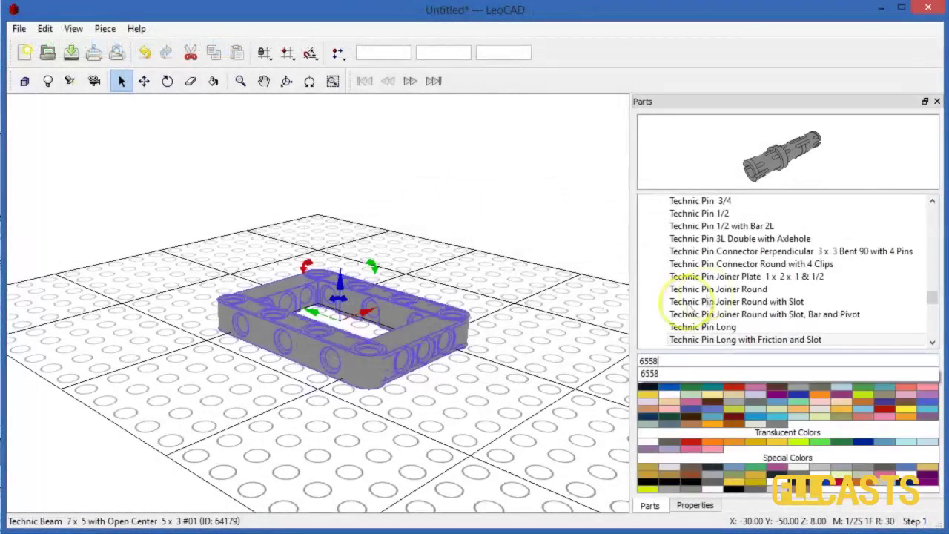
{"action": "left_click_drag", "start_coordinate": [745, 339], "coordinate": [456, 285]}
{"action": "left_click_drag", "start_coordinate": [450, 218], "coordinate": [519, 242]}
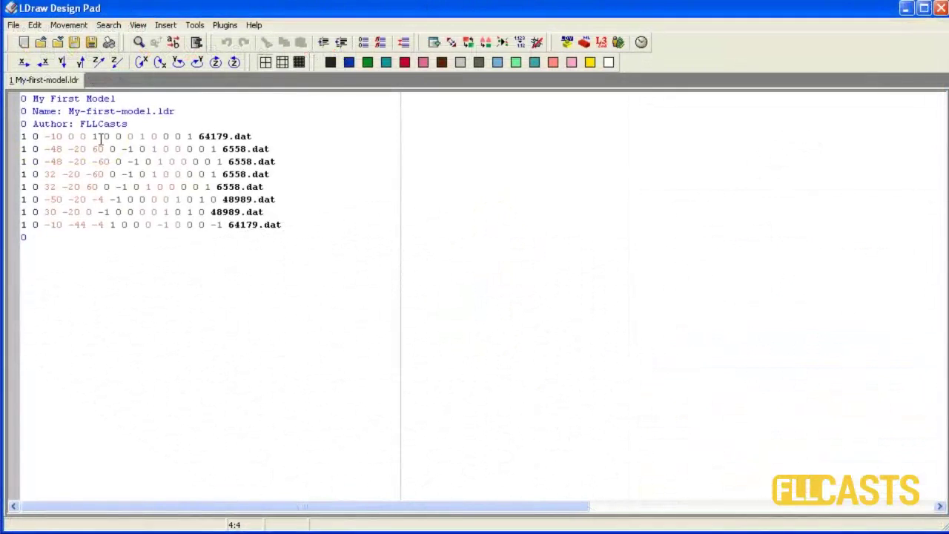
- Change the 64179 beam line's colour code from 0 to 72, then move to the first 6558 pin line's colour code
{"action": "key", "text": "BackSpace"}
{"action": "type", "text": "72"}
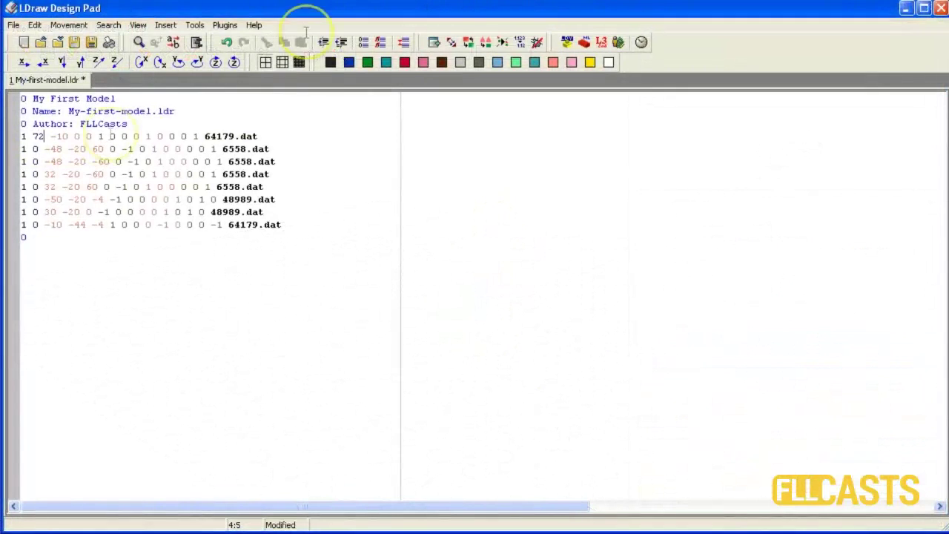
{"action": "left_click", "coordinate": [35, 149]}
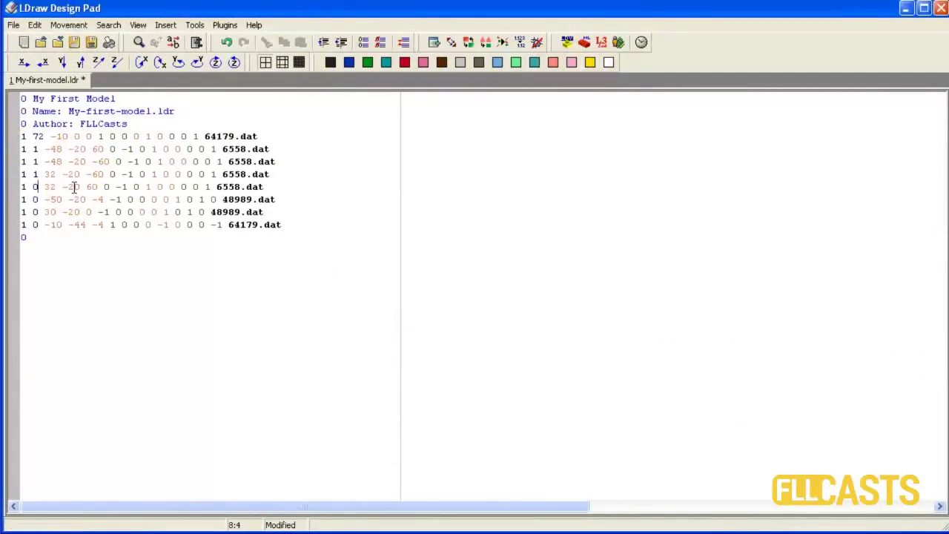